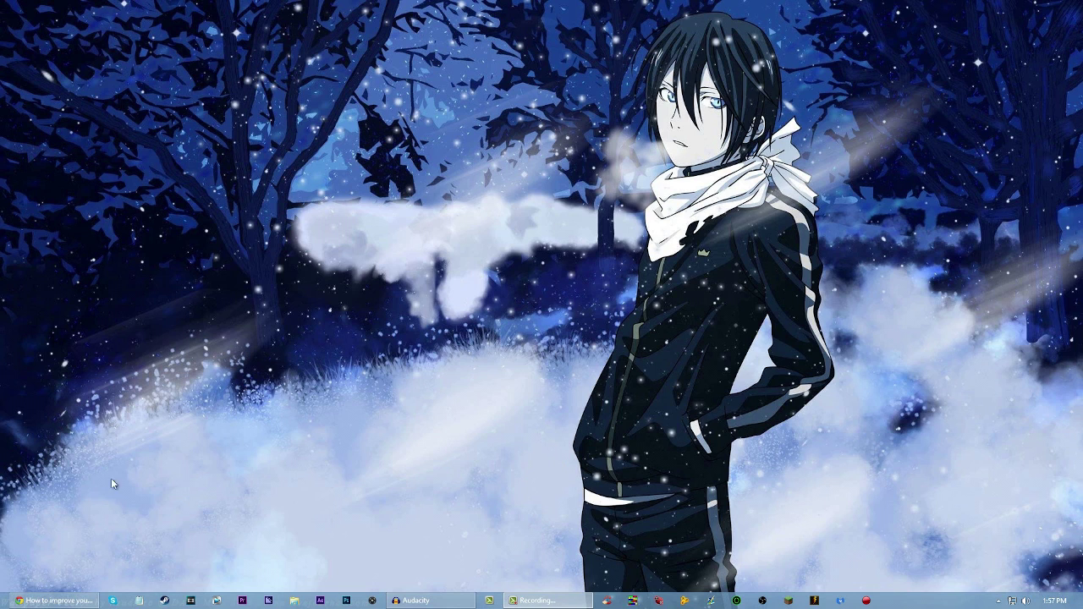
Step: Bring up the YouTube audio quality tutorial and skim its timeline, ending at the 1:42 mark
left_click(50, 600)
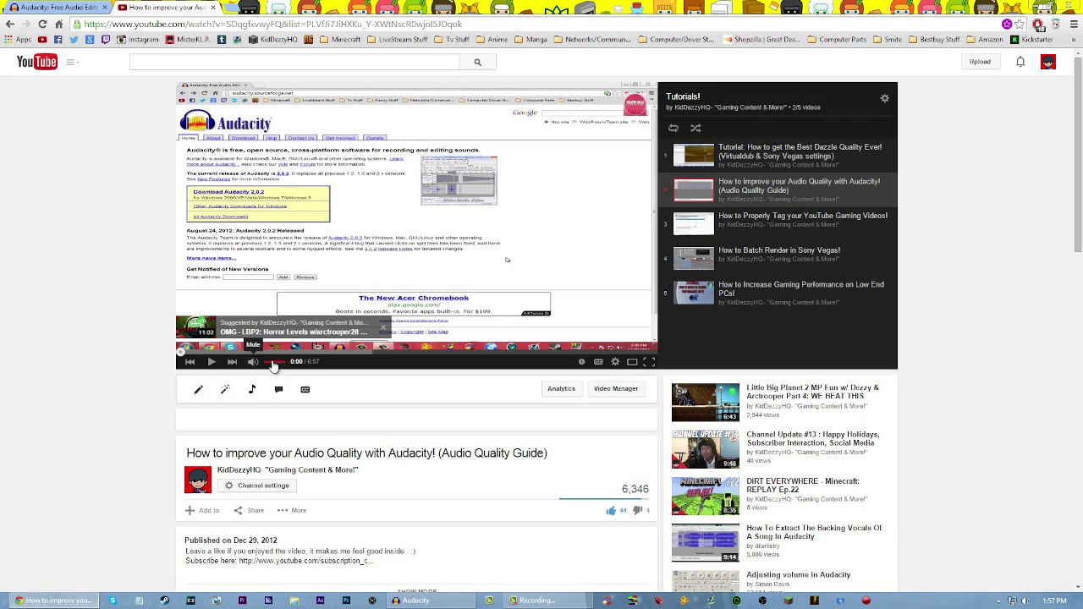
left_click(304, 350)
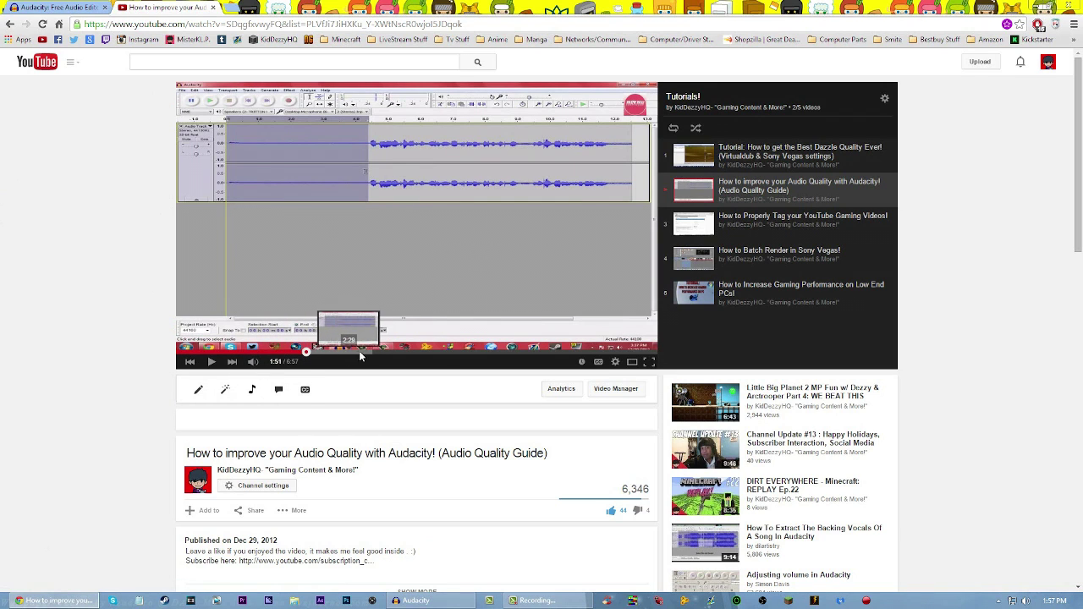
left_click(359, 350)
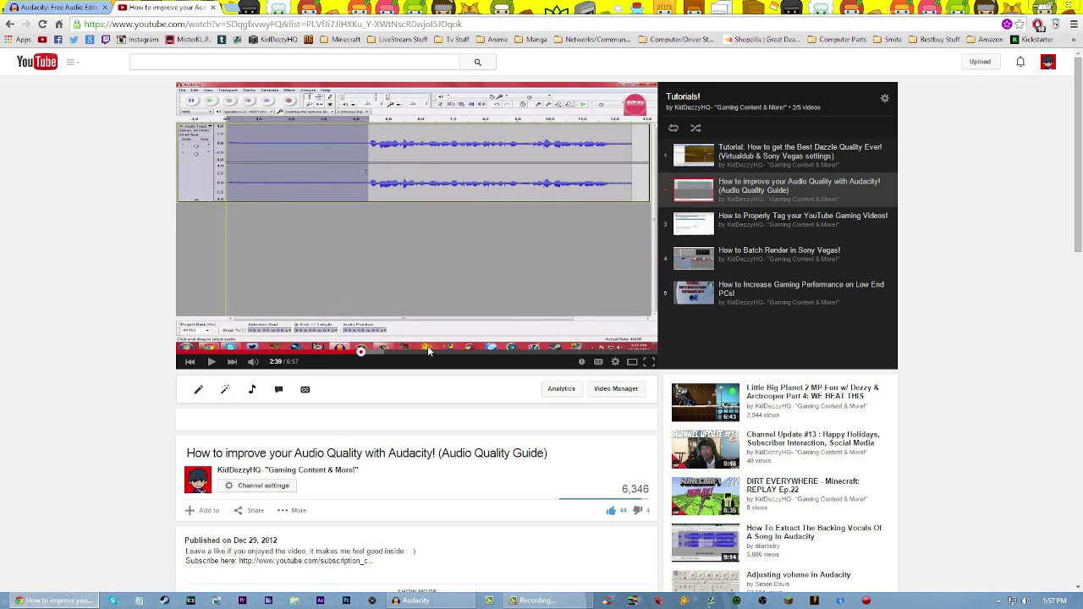
left_click(295, 350)
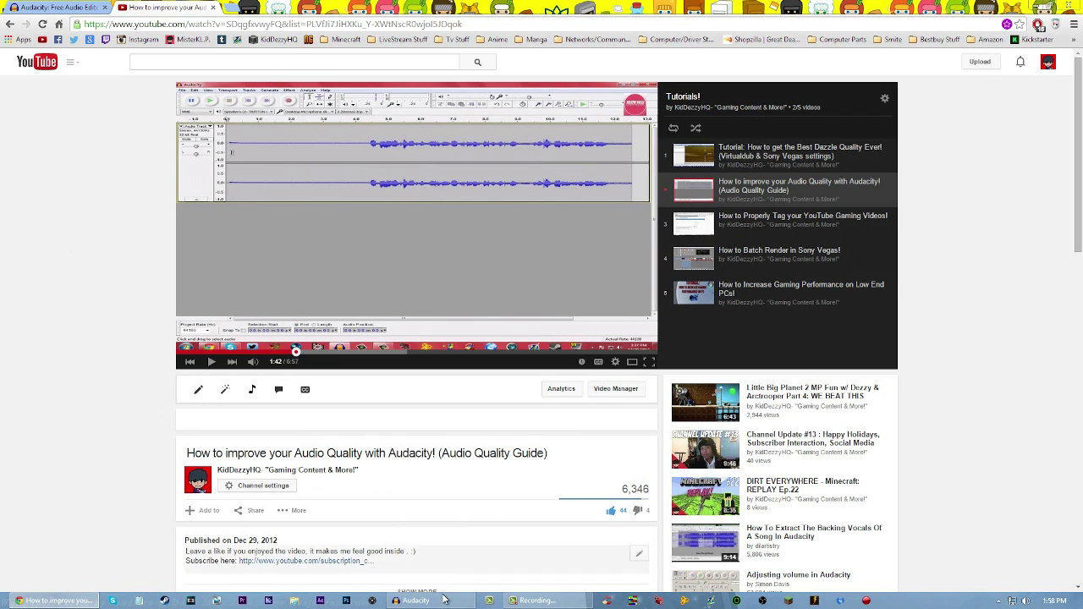
key("alt+Tab")
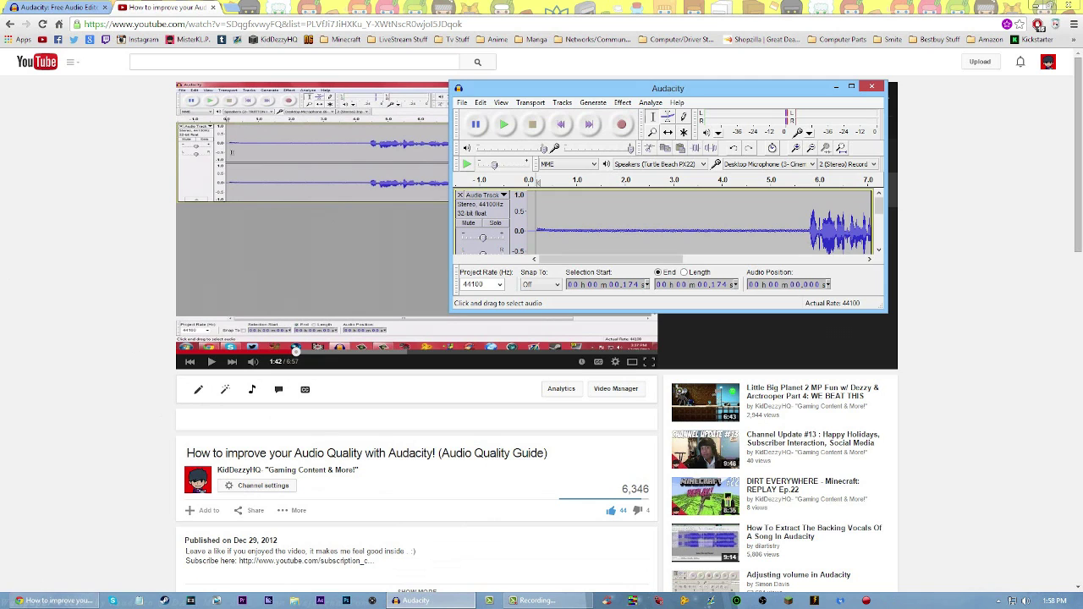
key("alt+Tab")
left_click(40, 603)
left_click(41, 603)
left_click(416, 601)
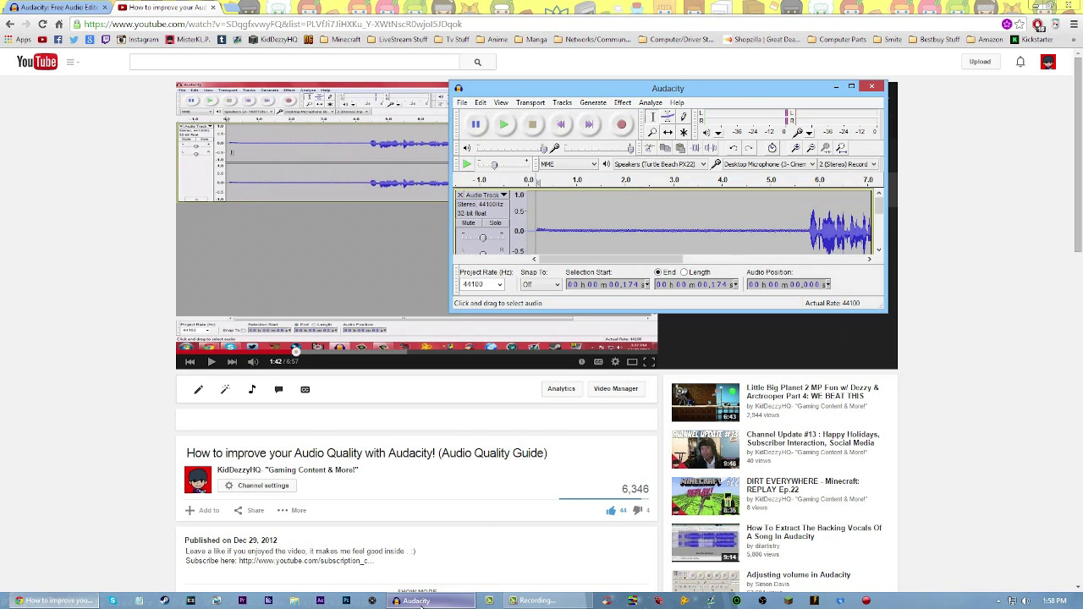
Step: View the Audacity 2.0.6 download page and its address, audacity.sourceforge.net, comparing it with the tutorial video page
left_click(59, 11)
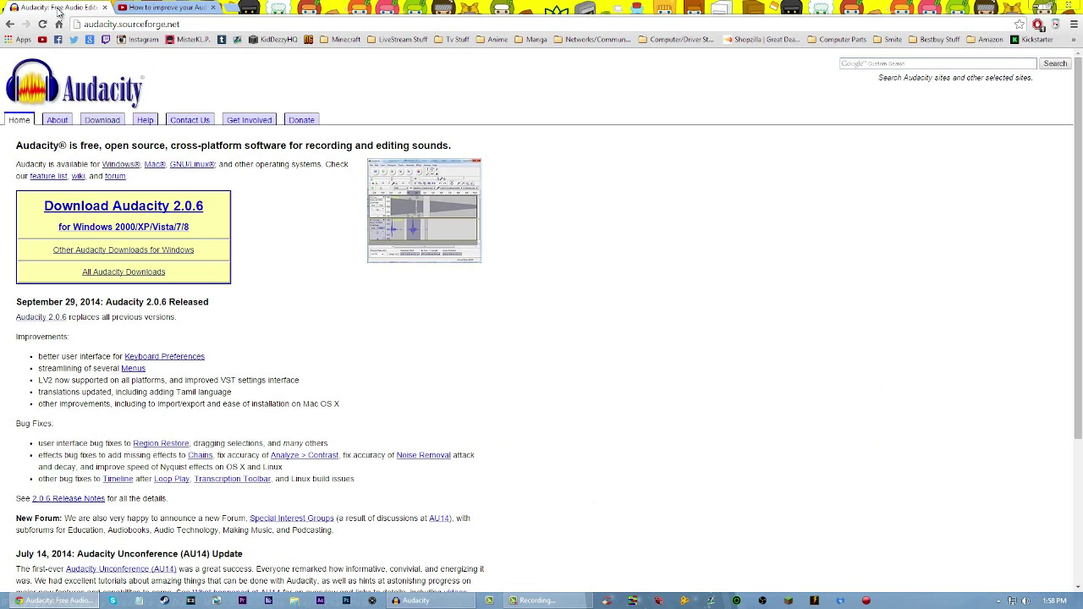
left_click_drag(210, 24, 71, 27)
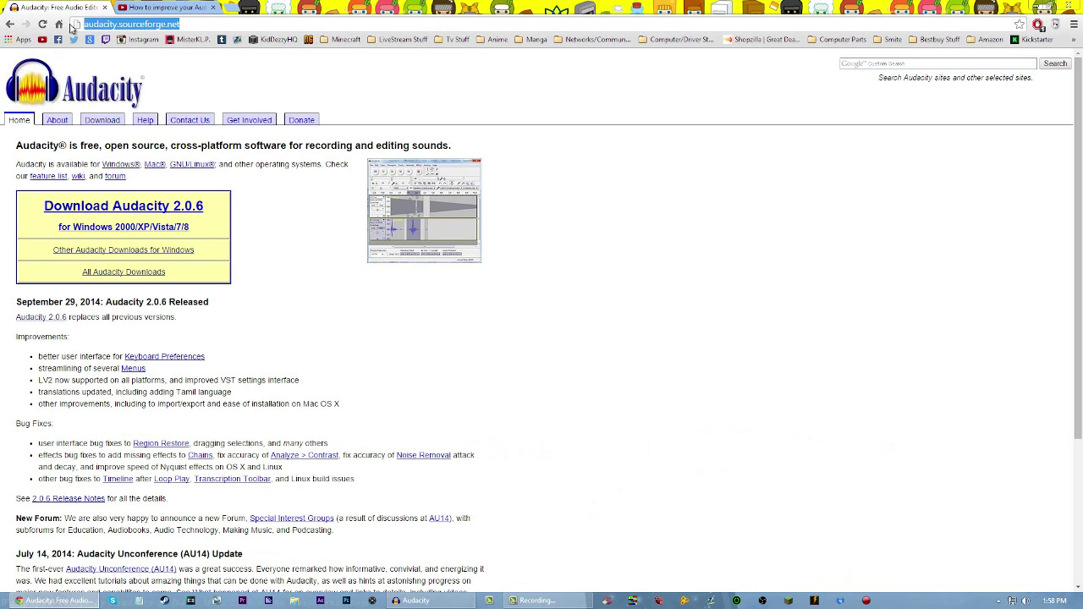
left_click(286, 248)
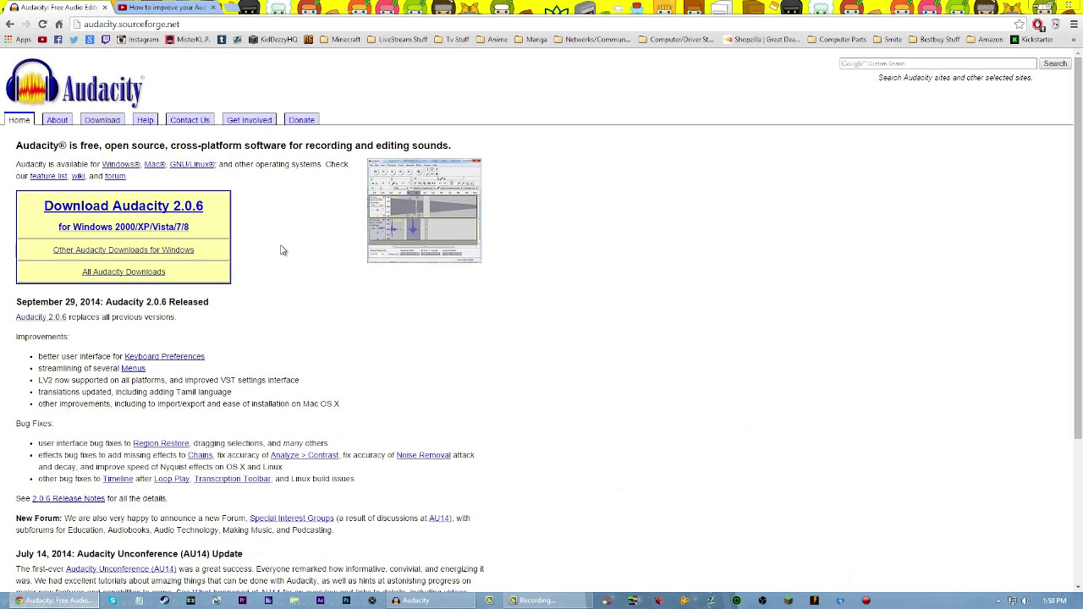
left_click(137, 6)
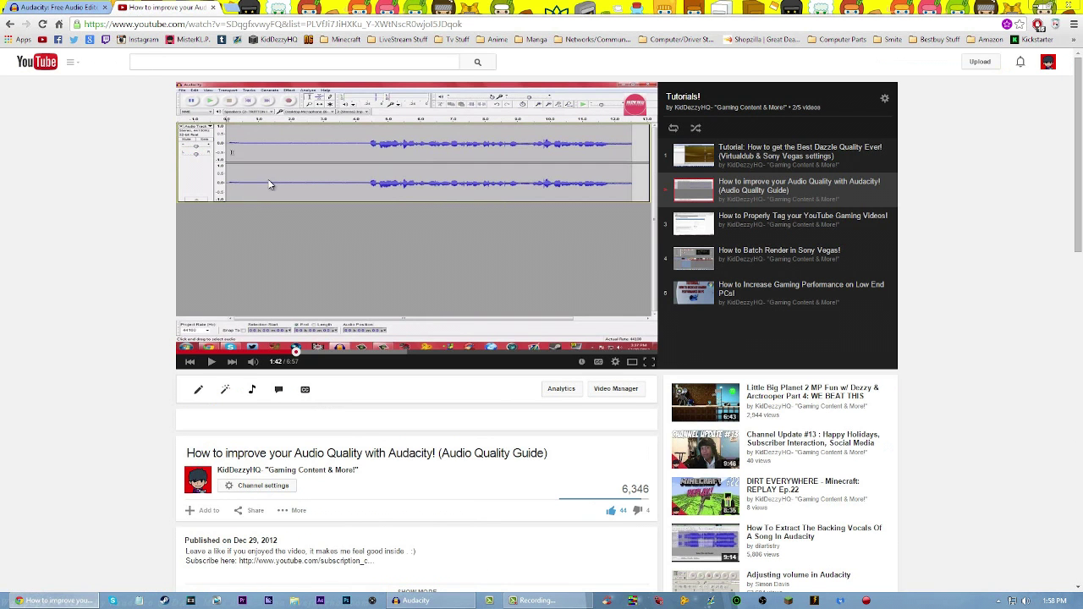
left_click(100, 5)
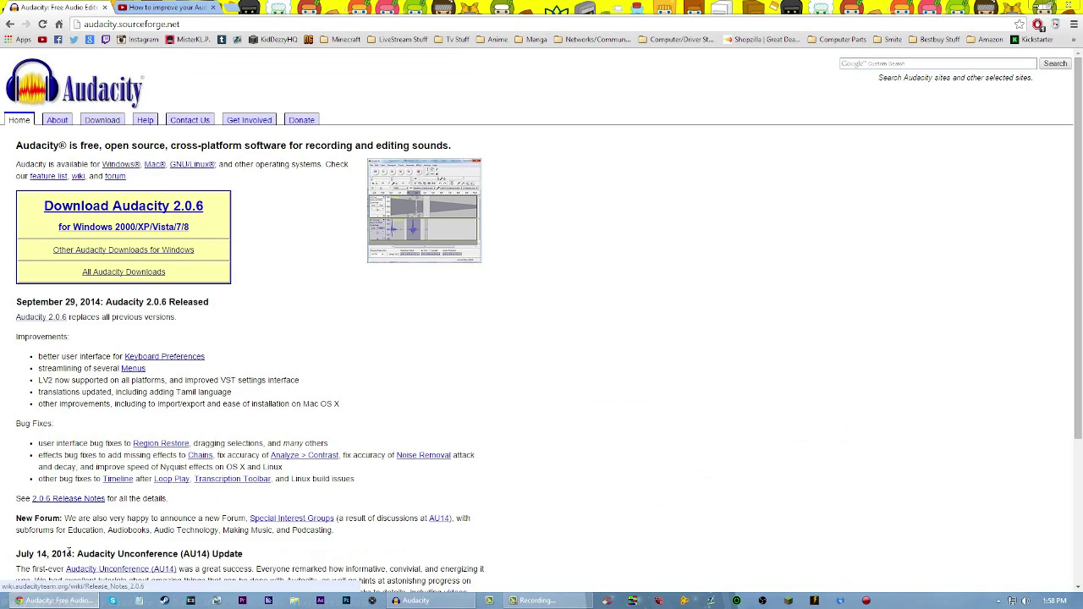
Step: Switch to Audacity and maximize its window
left_click(55, 600)
left_click_drag(631, 89, 570, 0)
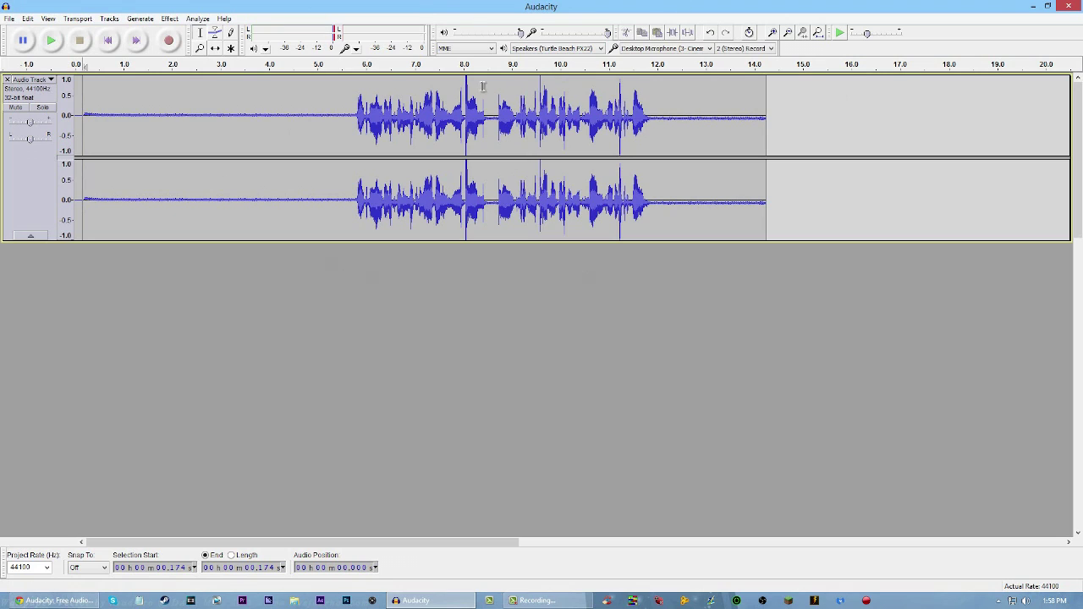
Step: Review the available recording devices and choose Desktop Microphone (3- Cinema) as the recording device
left_click(696, 49)
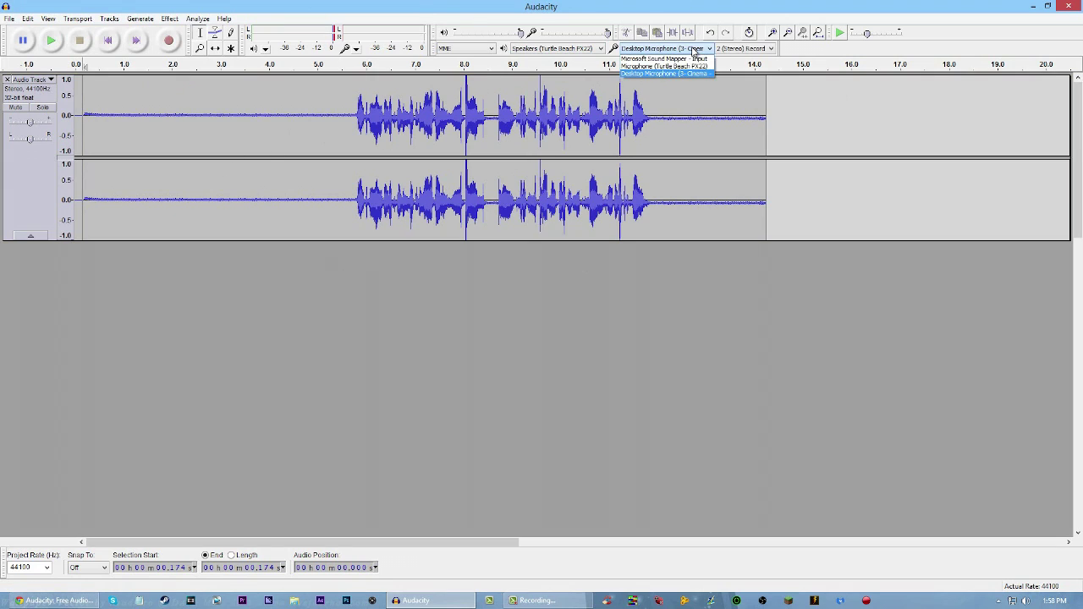
left_click(696, 49)
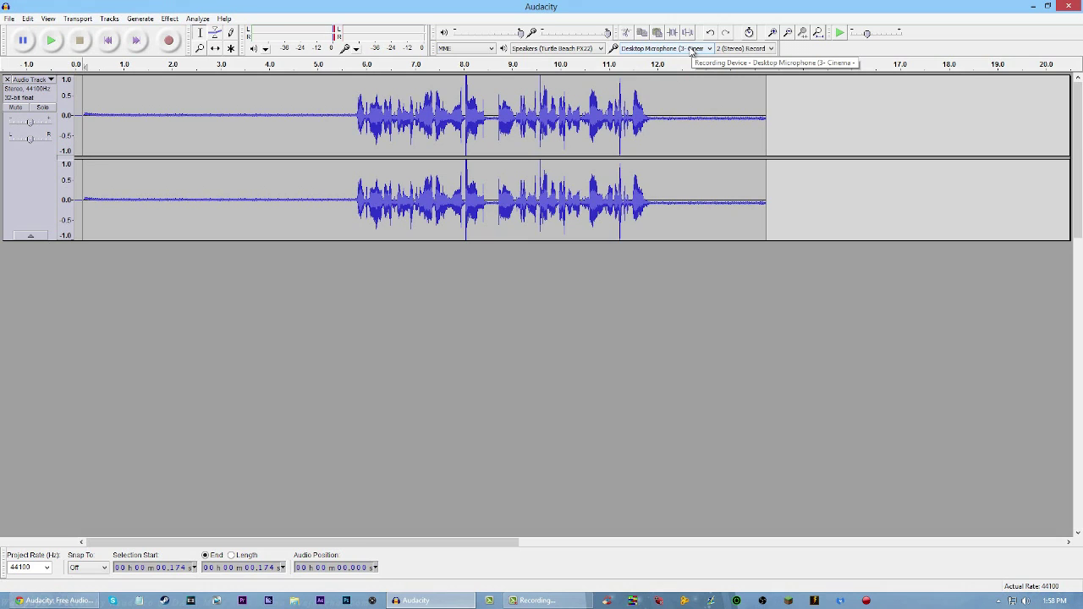
mouse_move(86, 110)
left_mouse_down()
mouse_move(266, 113)
mouse_move(74, 120)
left_mouse_up()
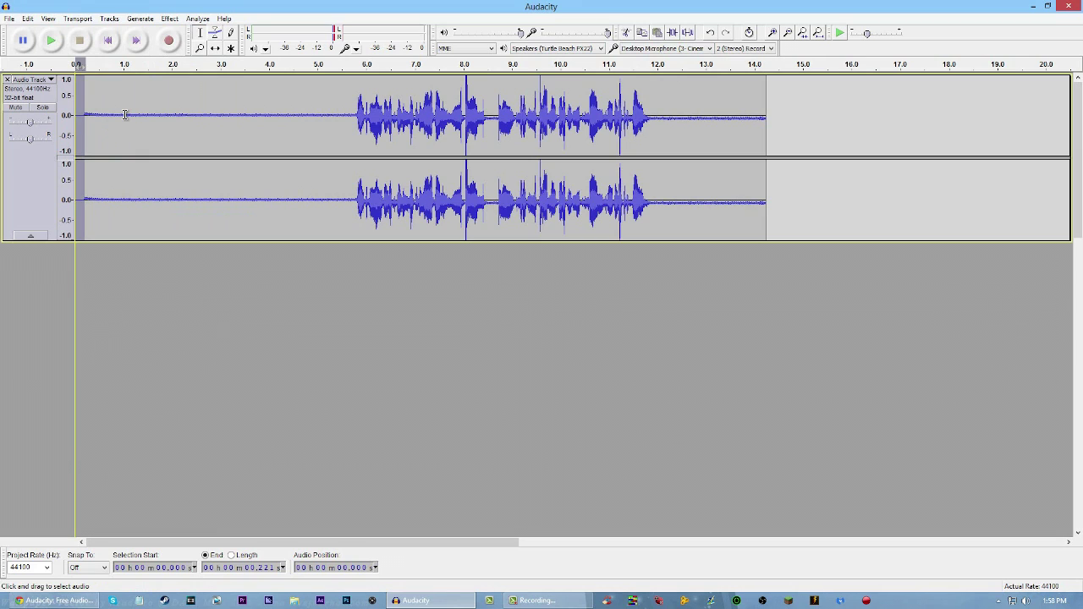
left_click(92, 115)
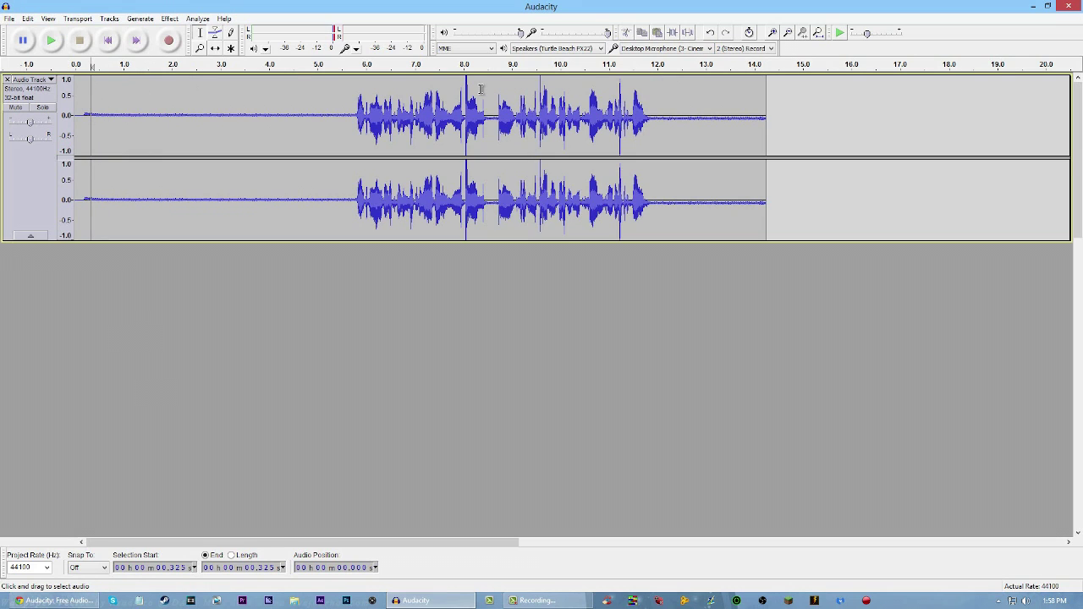
left_click(663, 49)
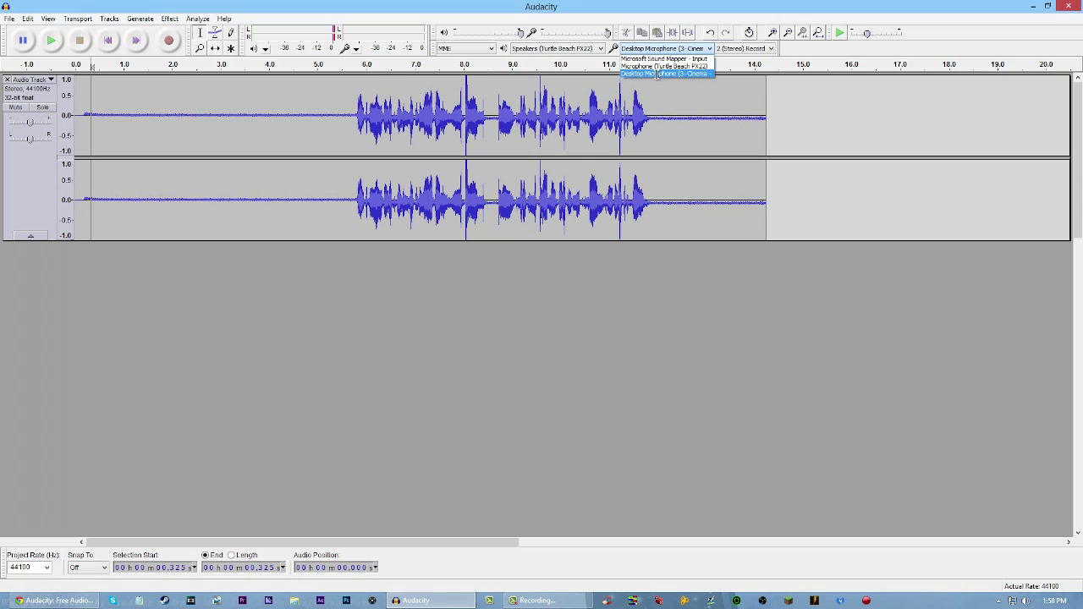
left_click(658, 75)
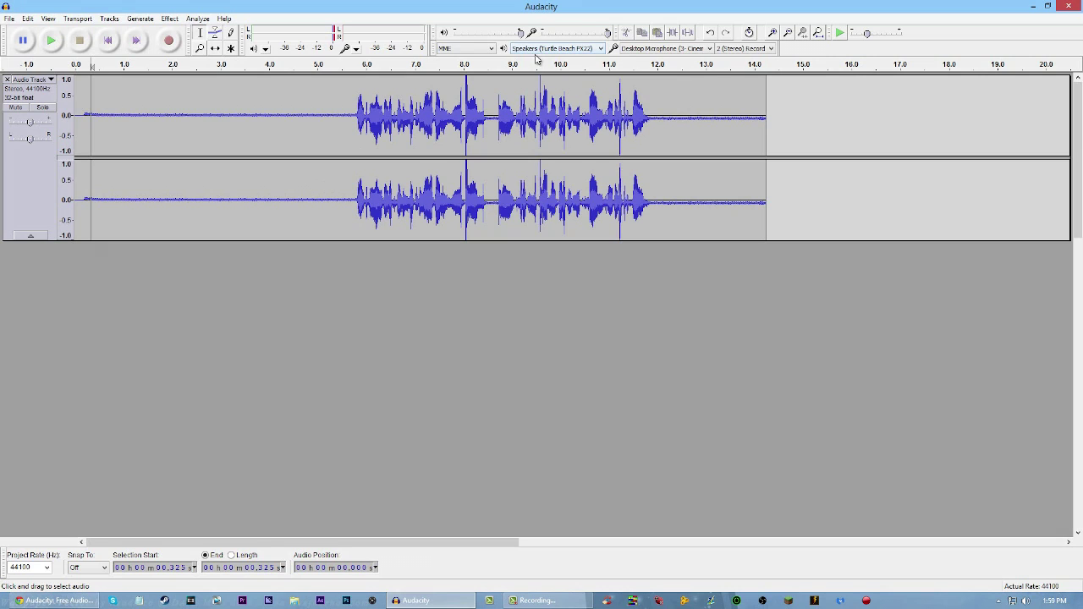
left_click(696, 49)
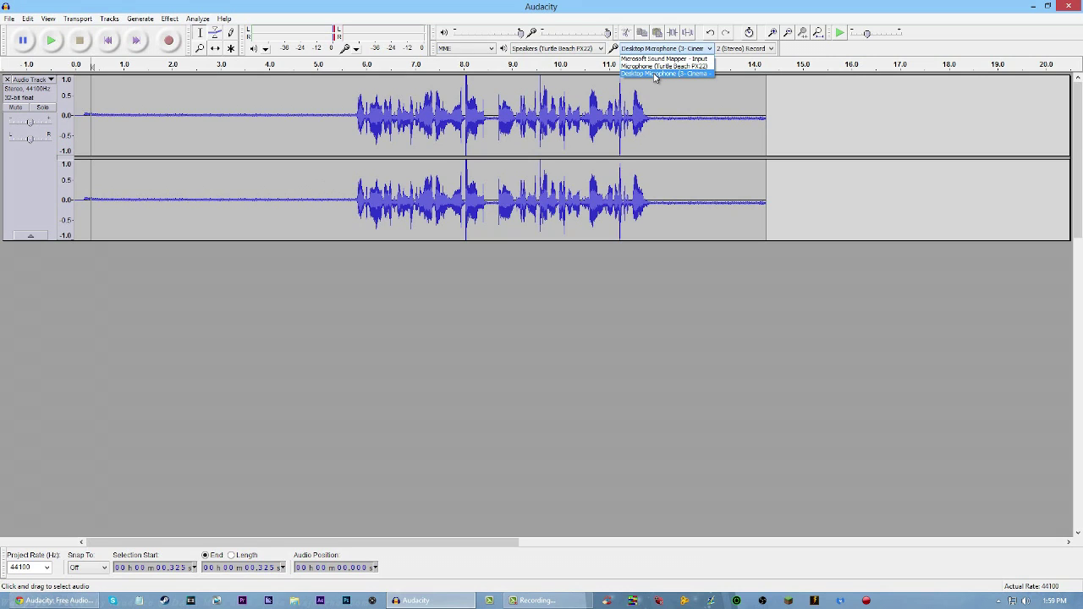
left_click(656, 75)
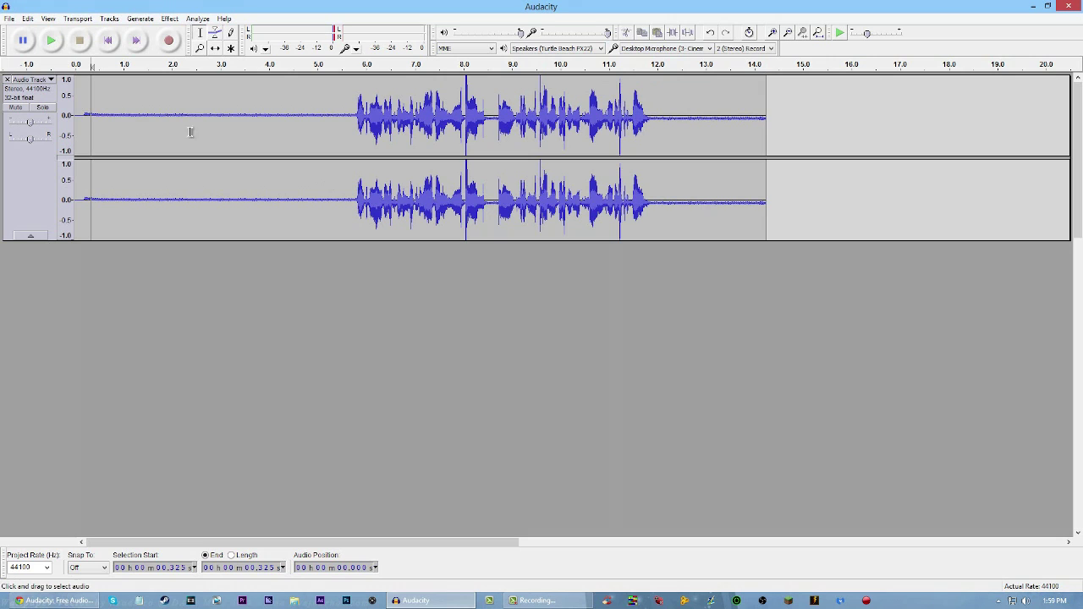
Step: Play the unprocessed recording from near its start and stop playback just after the speech ends, at about 12 seconds
left_click_drag(88, 113, 188, 135)
left_click_drag(340, 122, 610, 127)
left_click(81, 117)
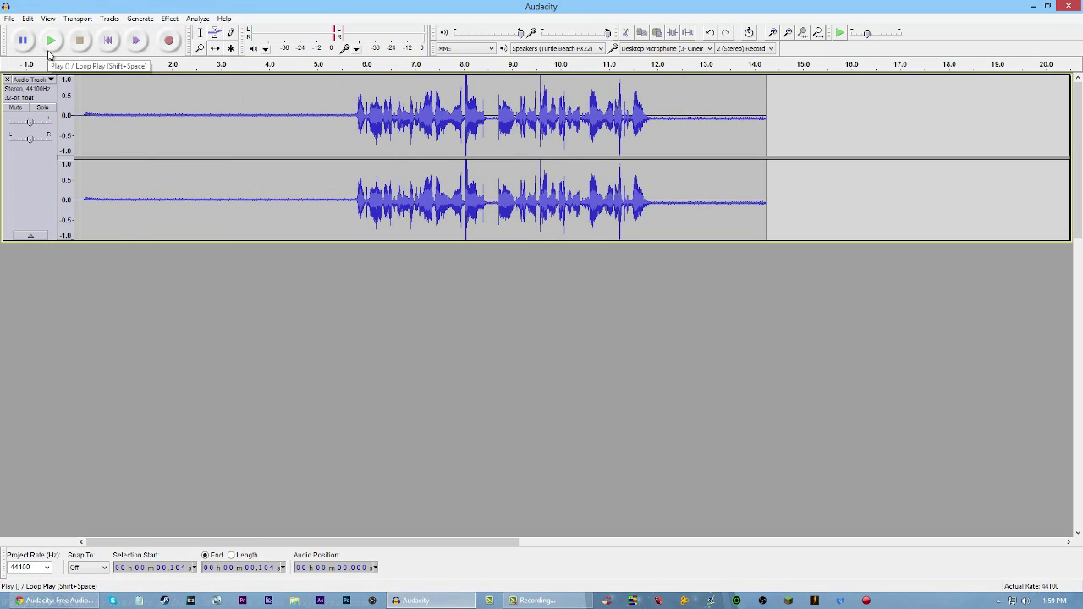
left_click(53, 41)
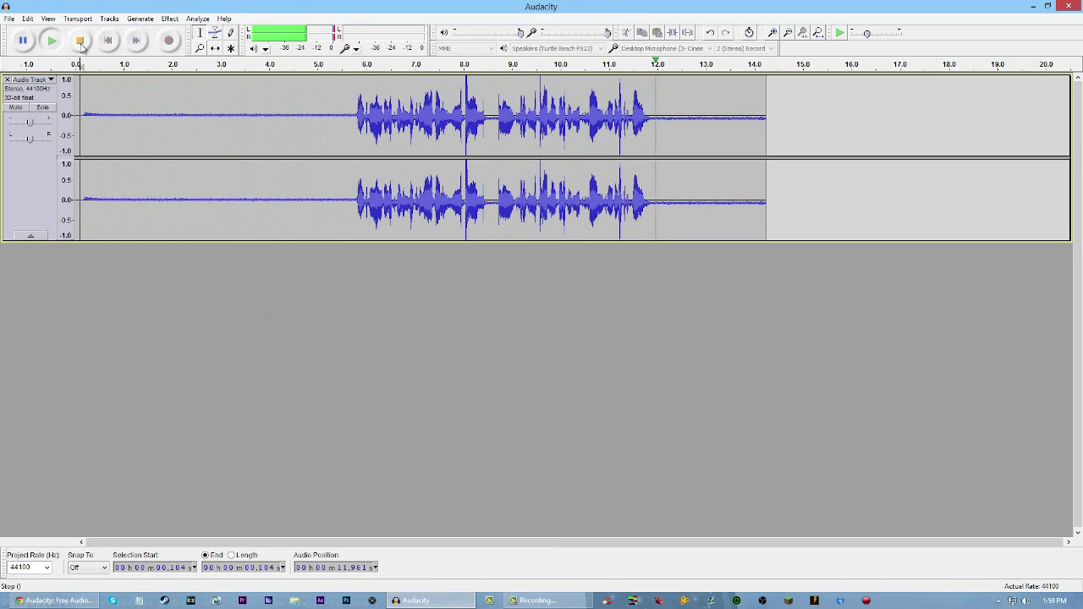
left_click(80, 41)
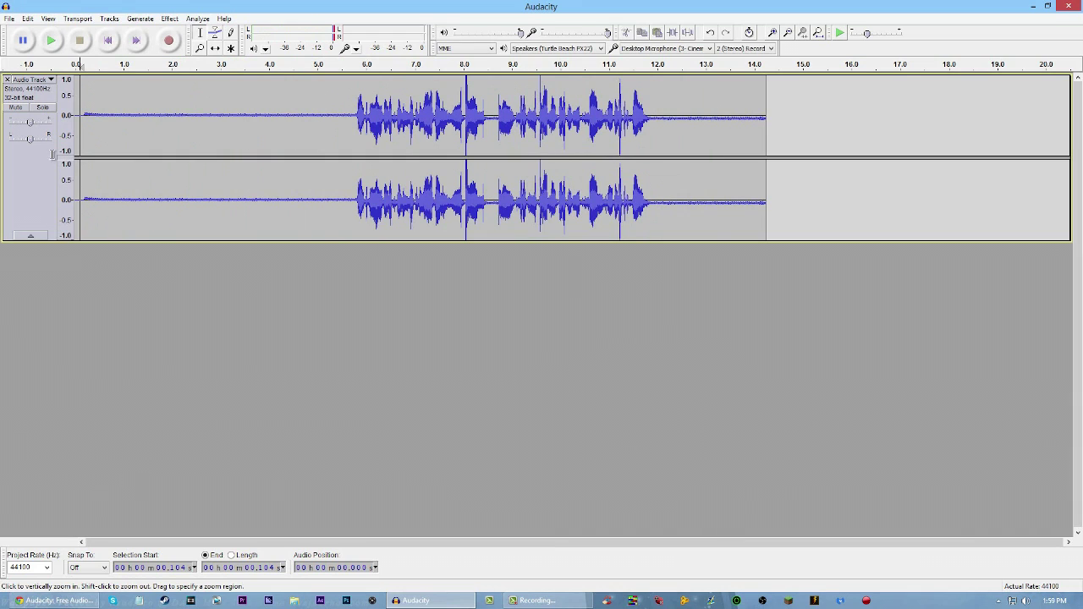
Step: Select the speech-free stretch from about 0.17 to 3.7 seconds and capture it as the Noise Removal profile
left_click(83, 115)
left_click_drag(157, 121, 252, 122)
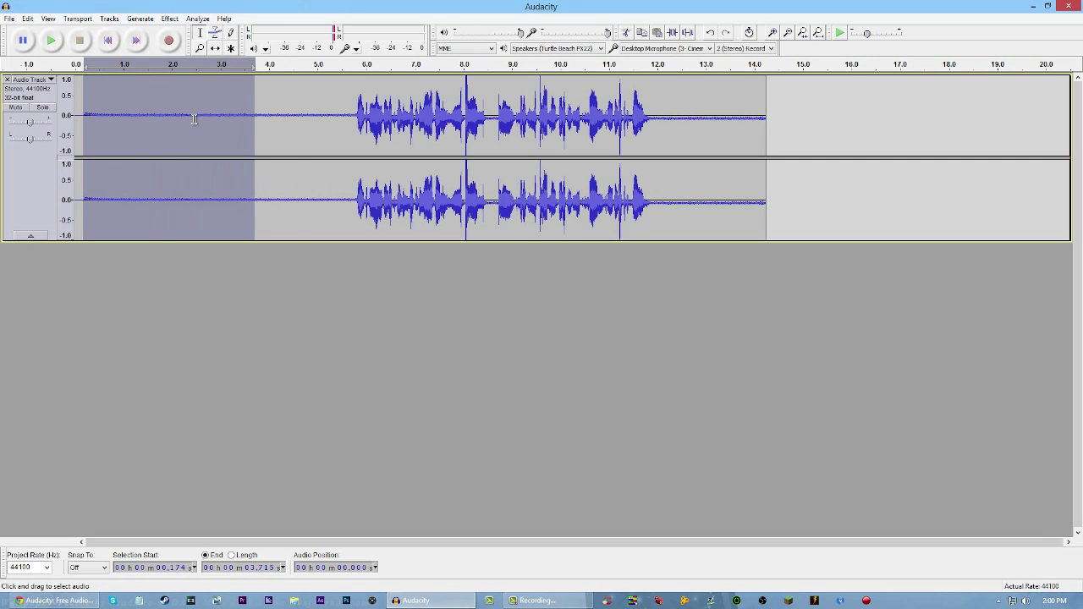
left_click(169, 19)
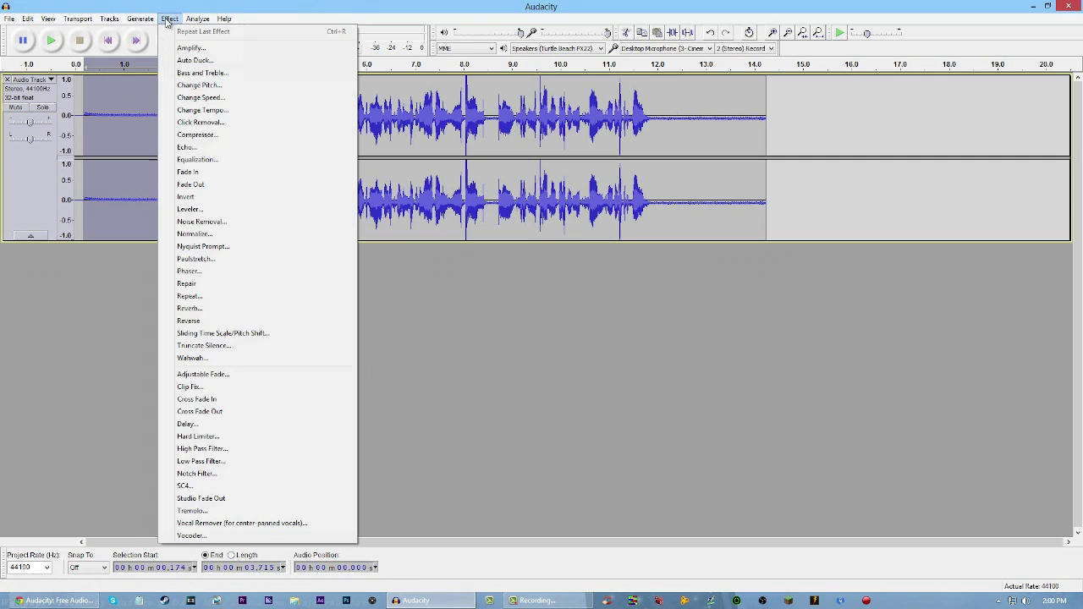
left_click(195, 222)
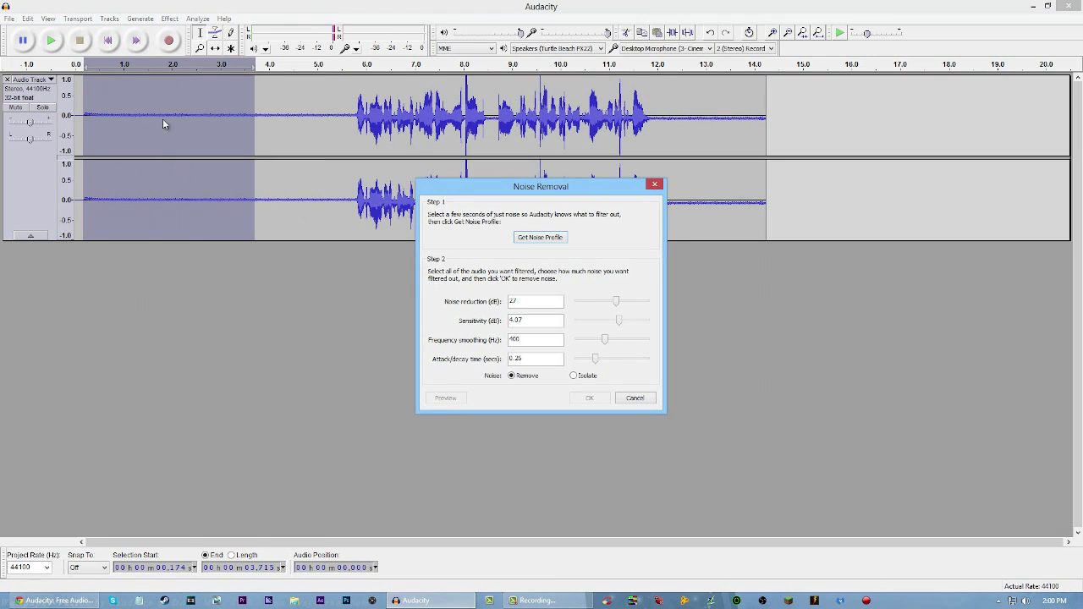
left_click(542, 239)
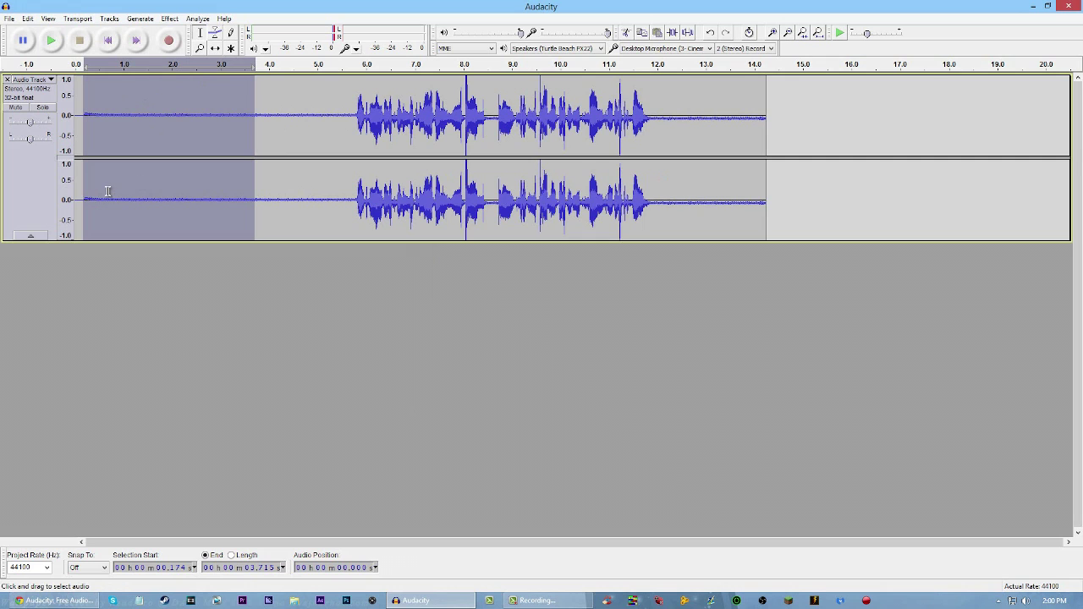
Step: Apply Noise Removal to the entire track with 27 dB noise reduction, 4.07 dB sensitivity and 400 Hz frequency smoothing
key("ctrl+a")
left_click(28, 18)
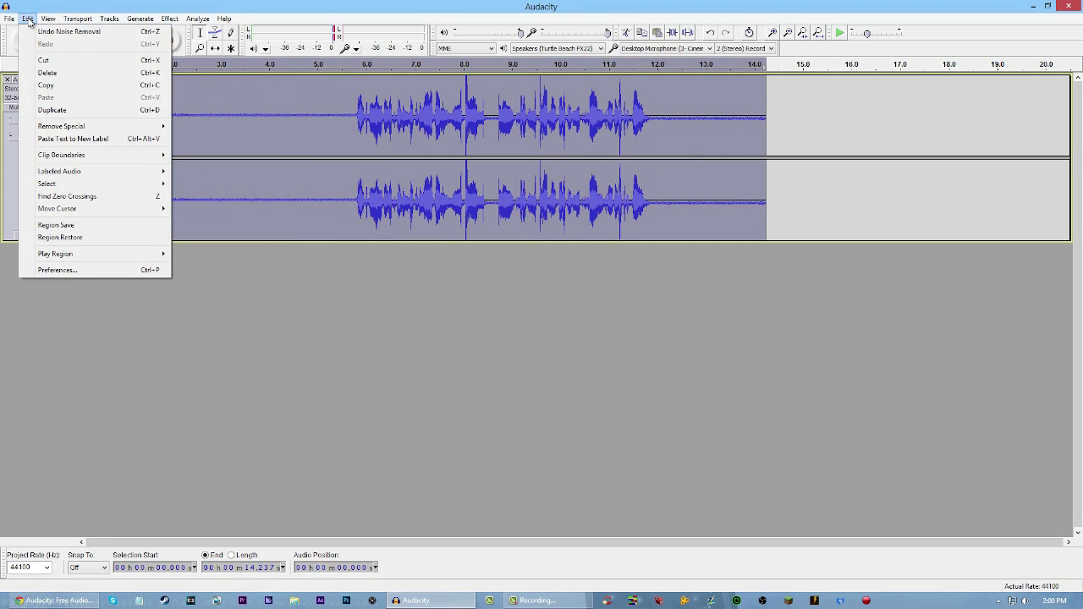
mouse_move(52, 18)
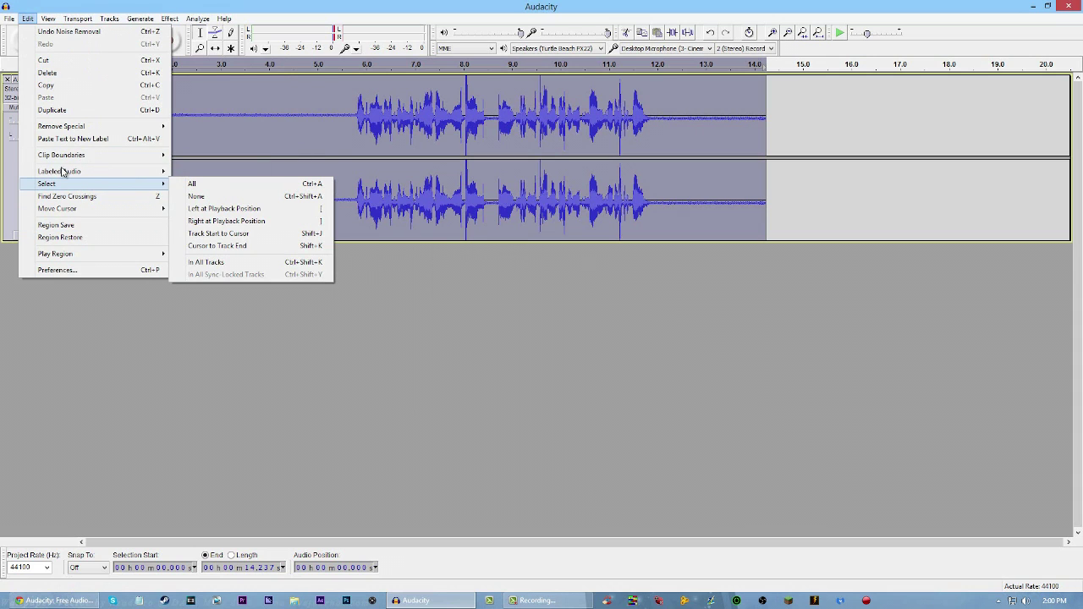
left_click(169, 19)
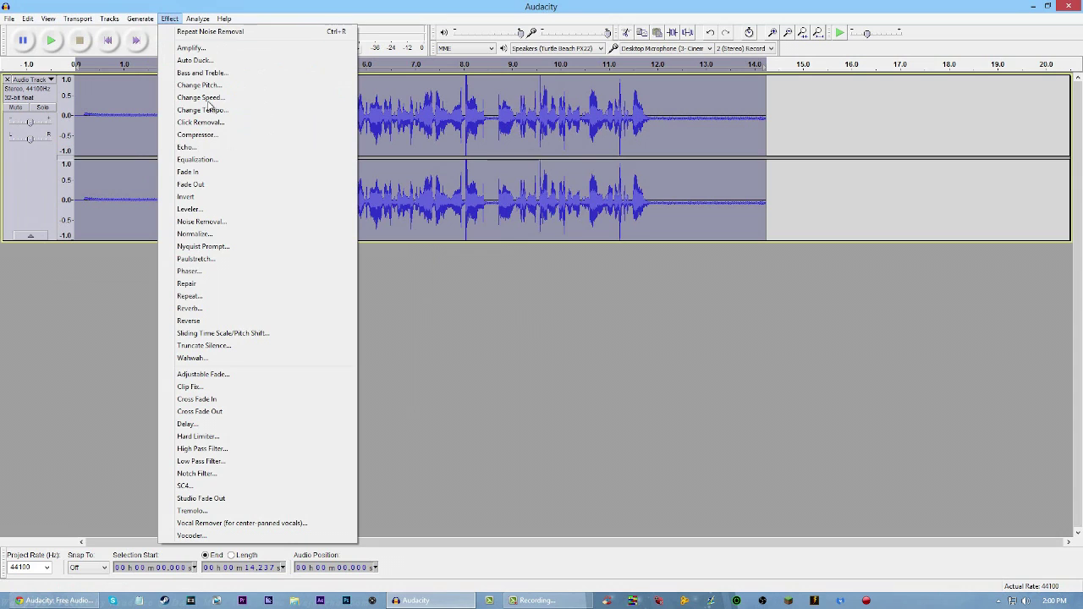
left_click(288, 221)
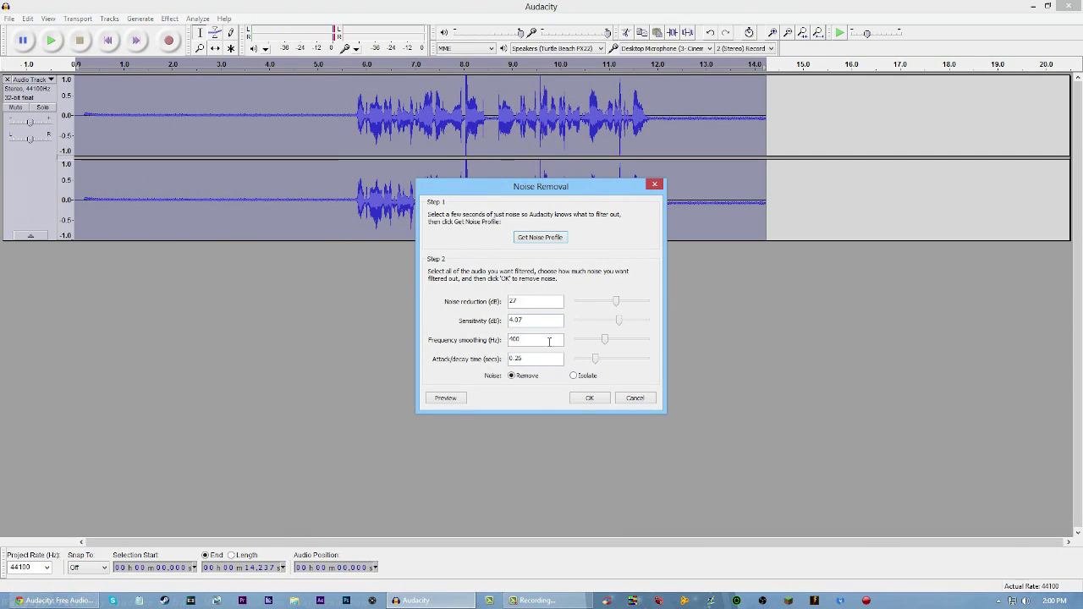
left_click(591, 399)
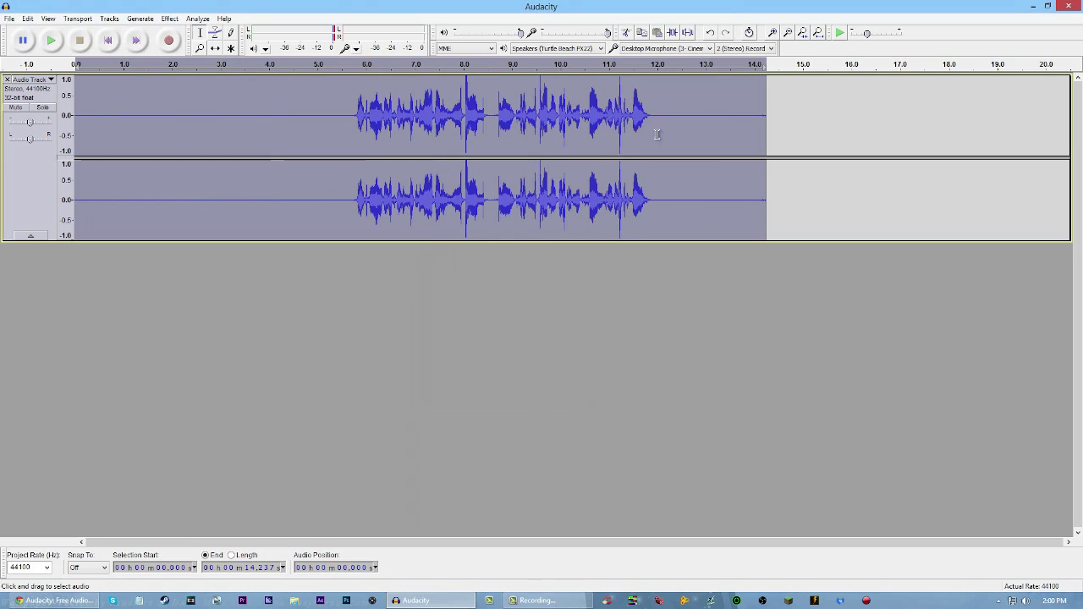
Step: Play the noise-reduced recording from about 0.6 seconds and stop playback after the speech ends
left_click(103, 118)
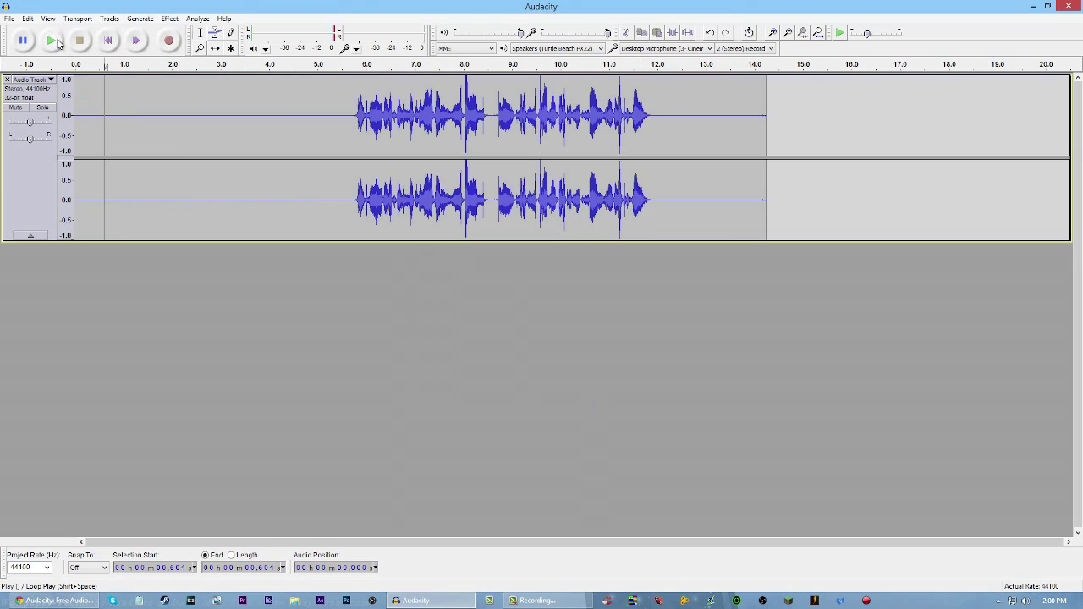
left_click(52, 40)
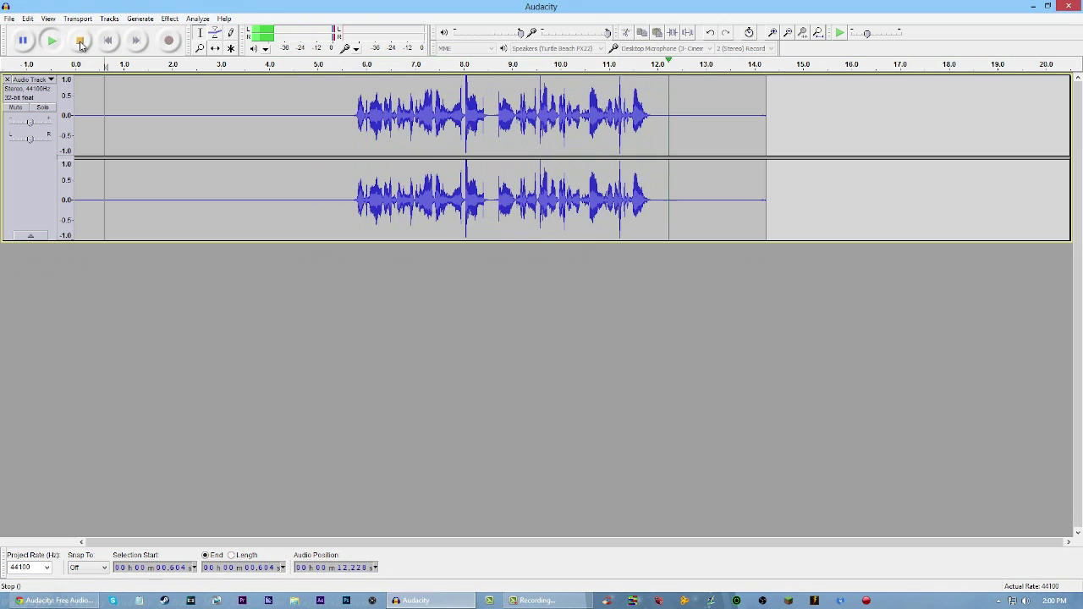
left_click(81, 42)
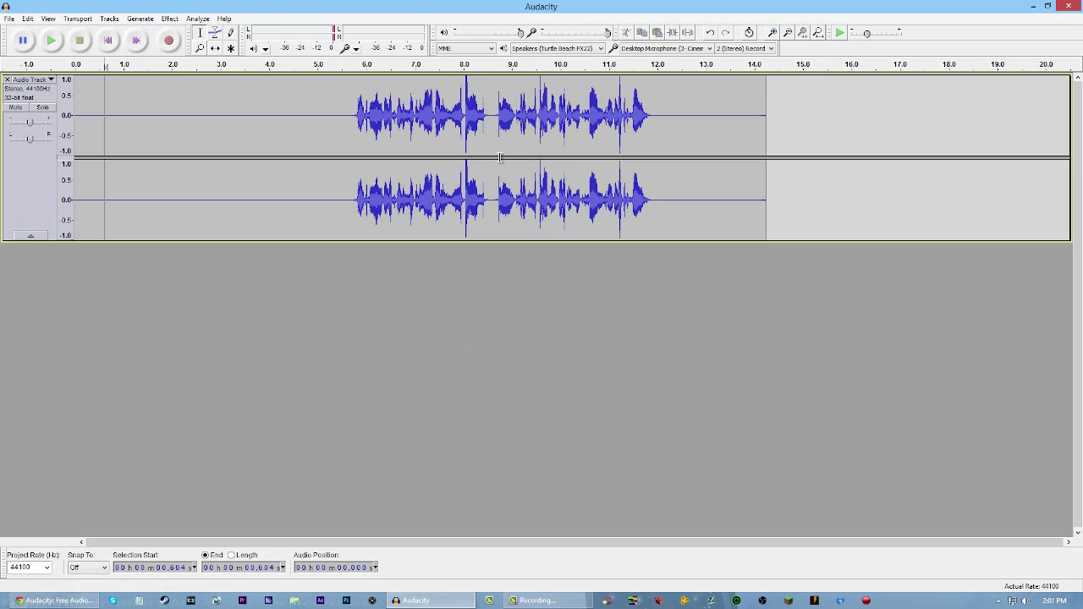
Step: Apply Equalization with the Bass Boost curve to the entire noise-reduced track
left_click(94, 106)
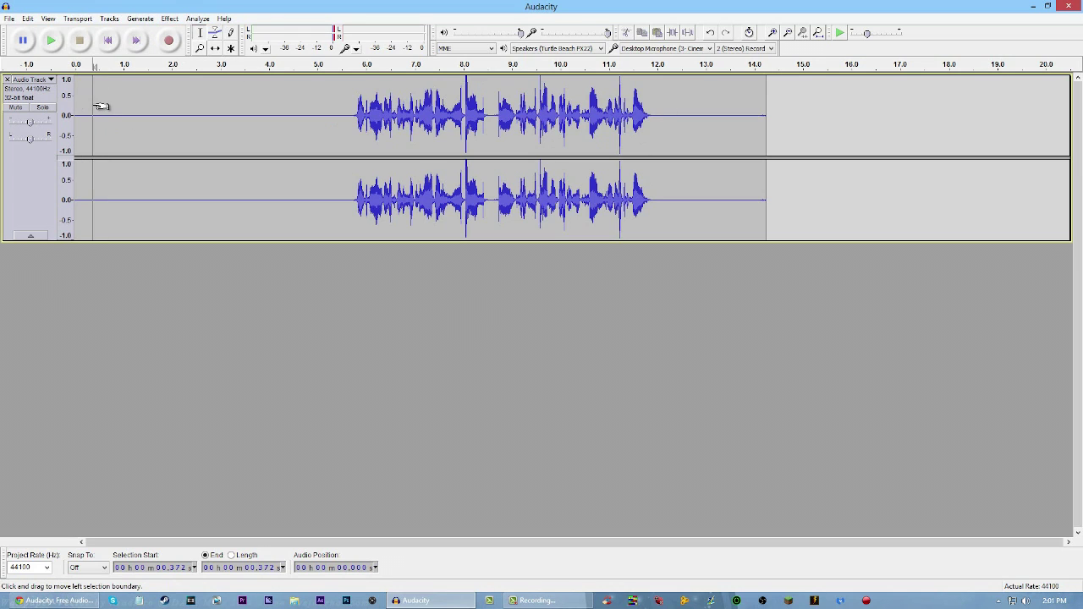
double_click(100, 106)
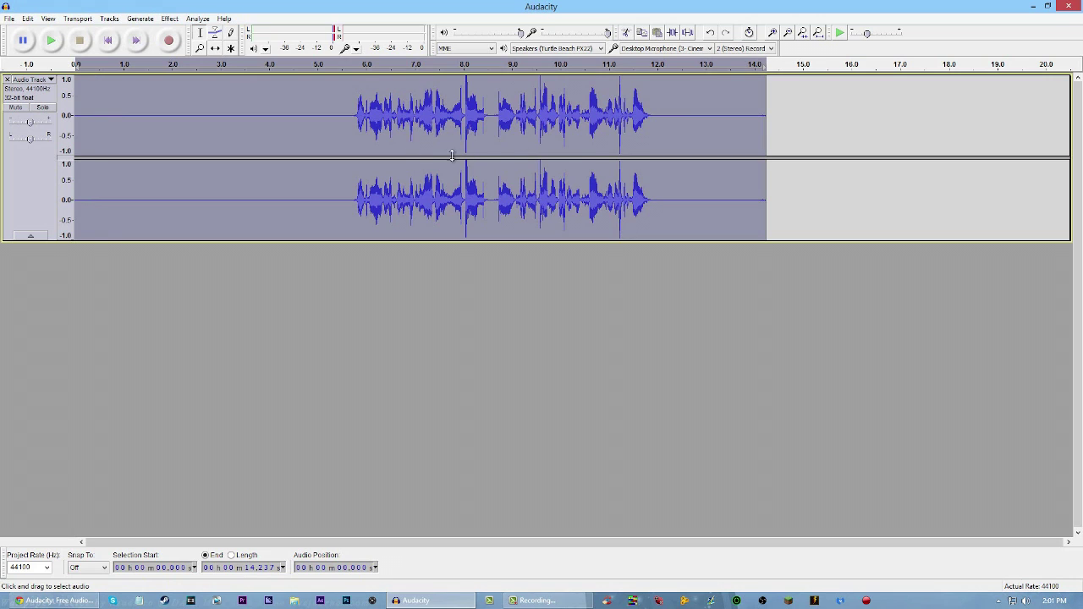
left_click(169, 19)
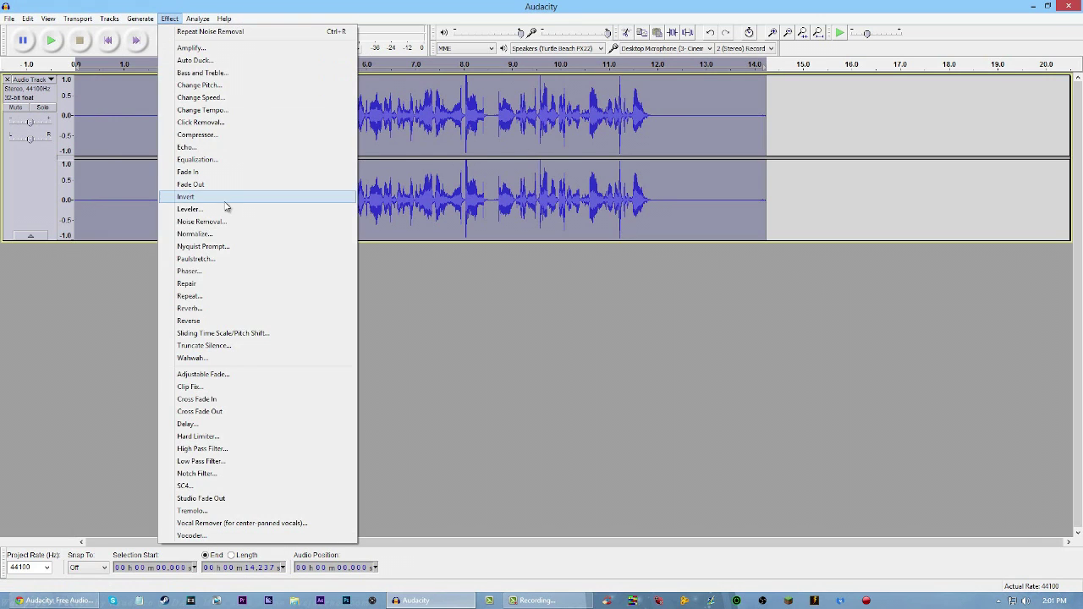
left_click(239, 161)
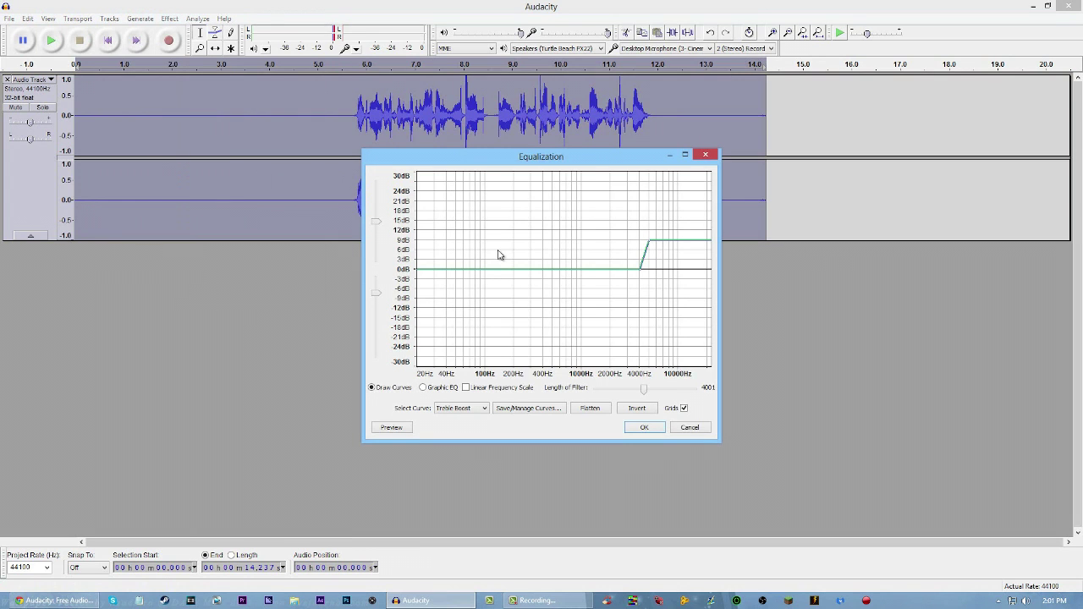
left_click(450, 413)
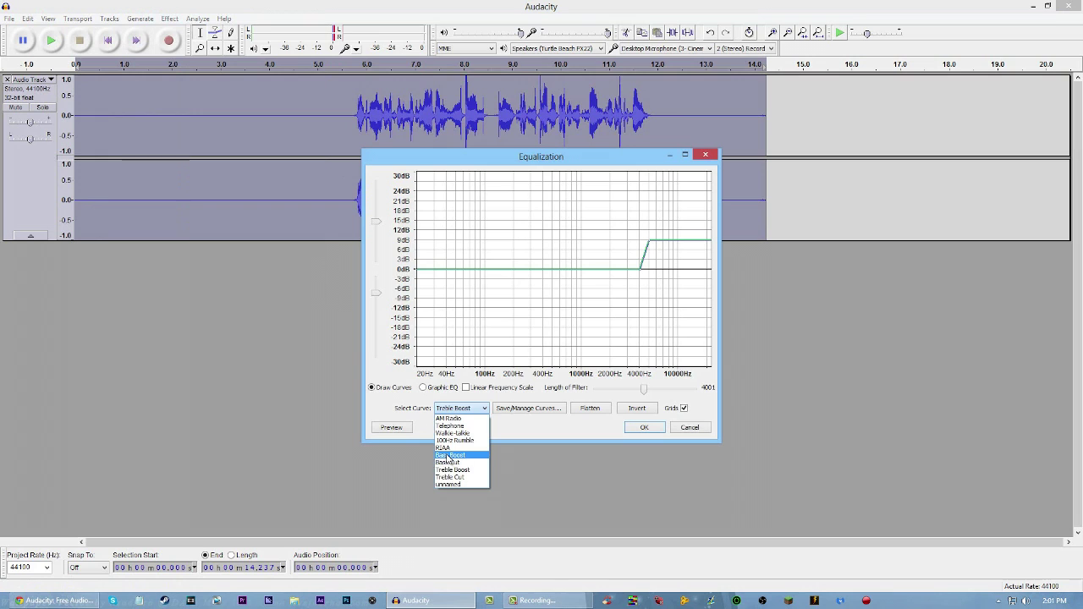
left_click(450, 456)
left_click(450, 409)
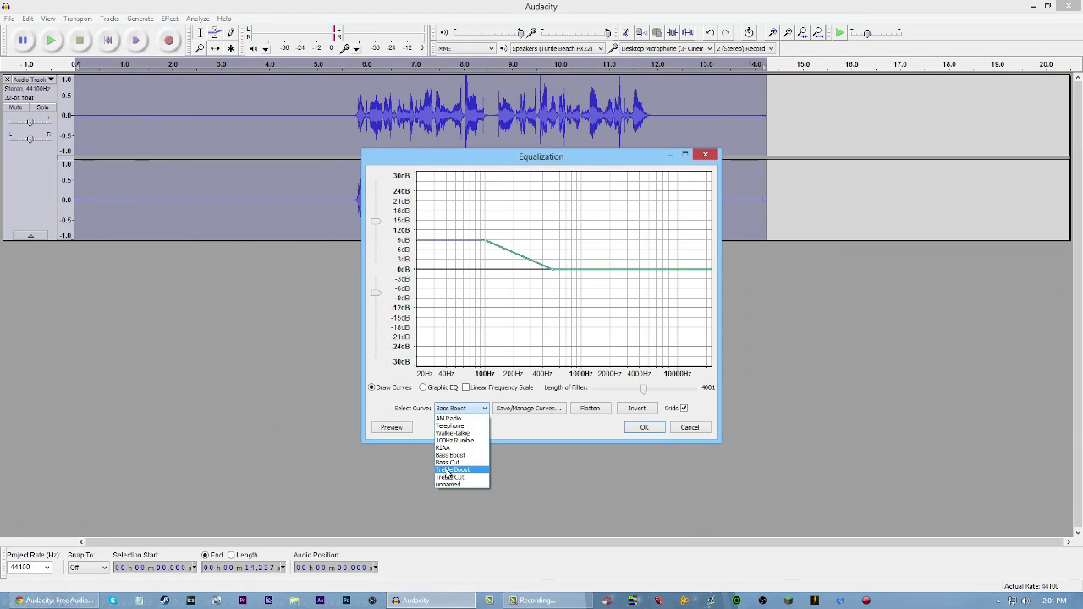
left_click(451, 470)
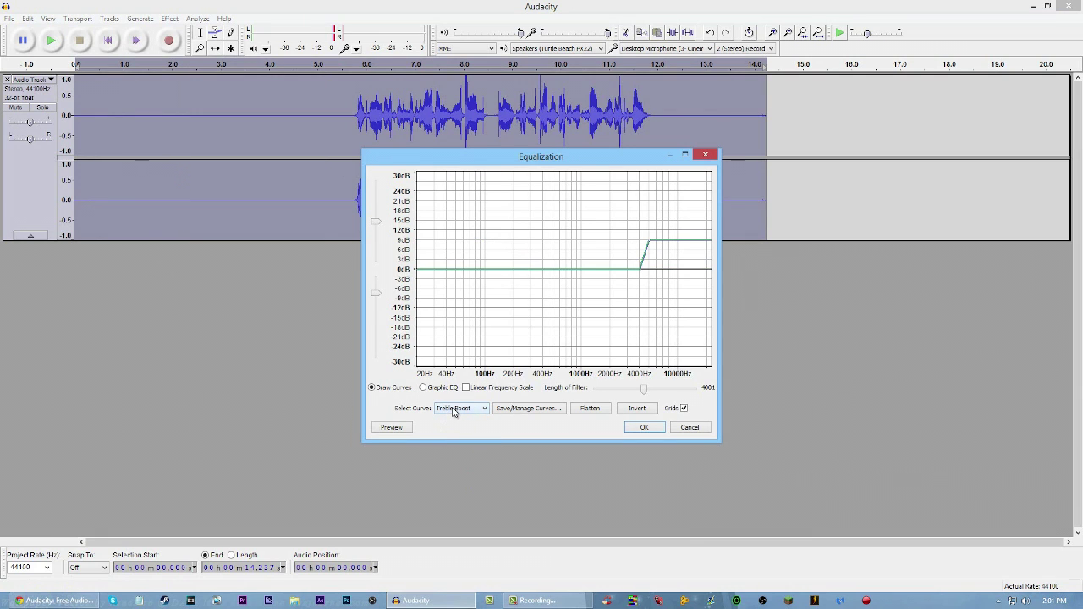
left_click(454, 411)
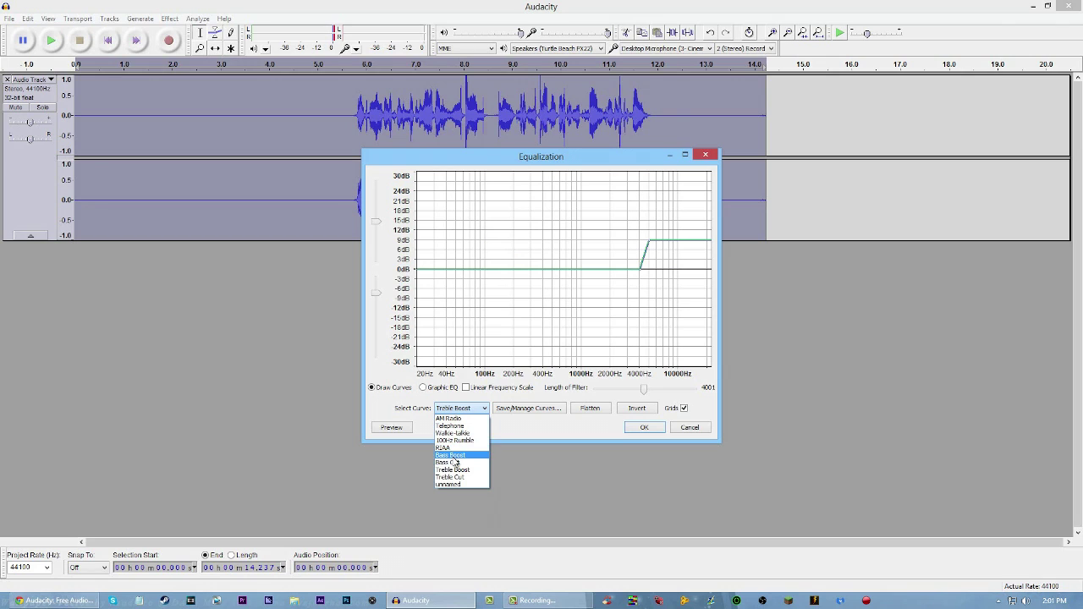
left_click(450, 456)
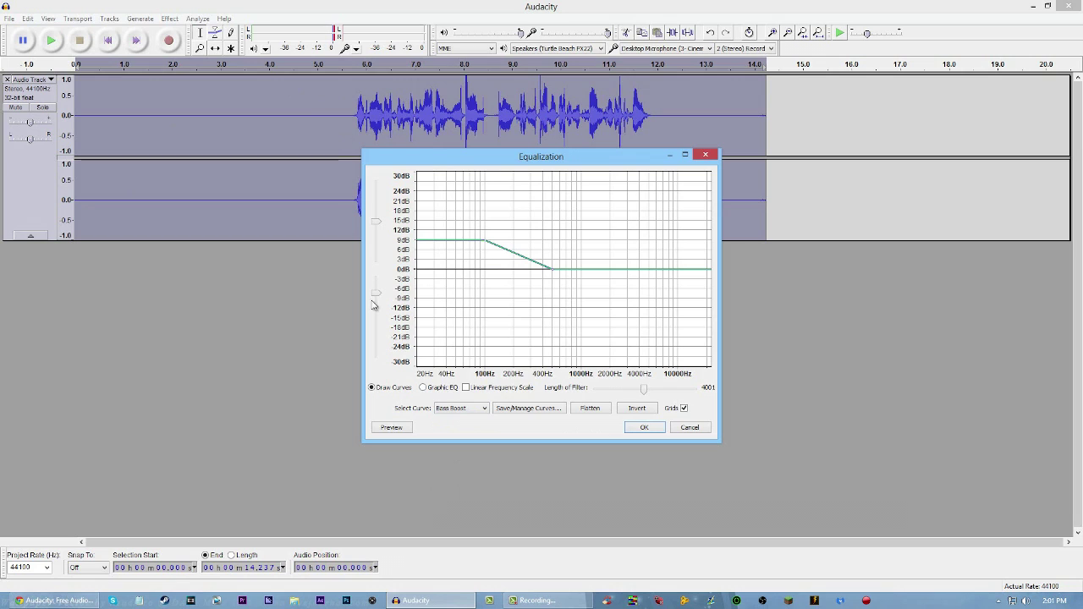
left_click(464, 409)
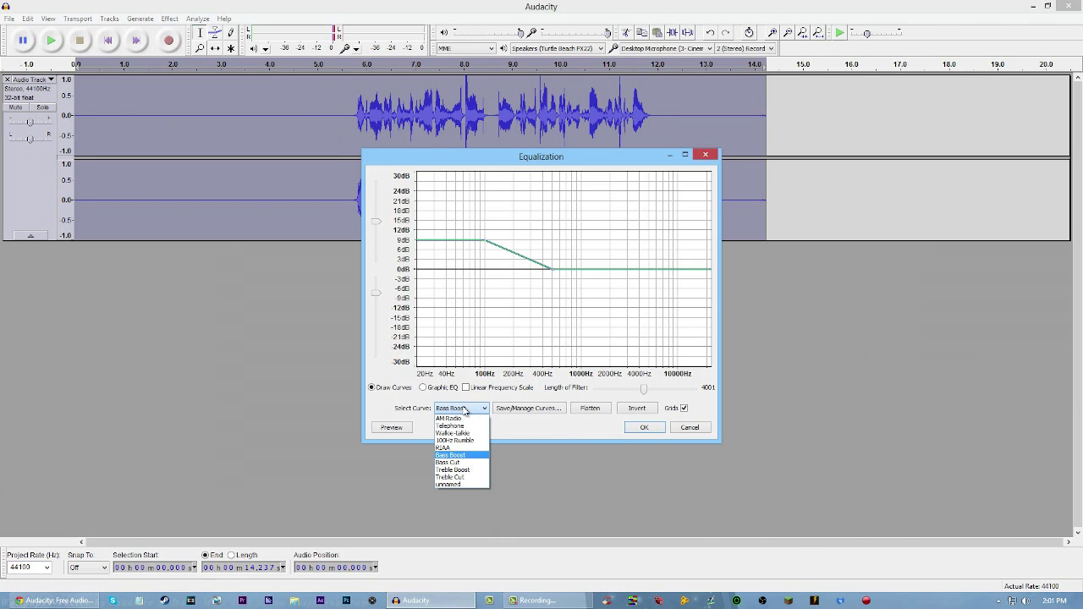
left_click(456, 457)
left_click(643, 428)
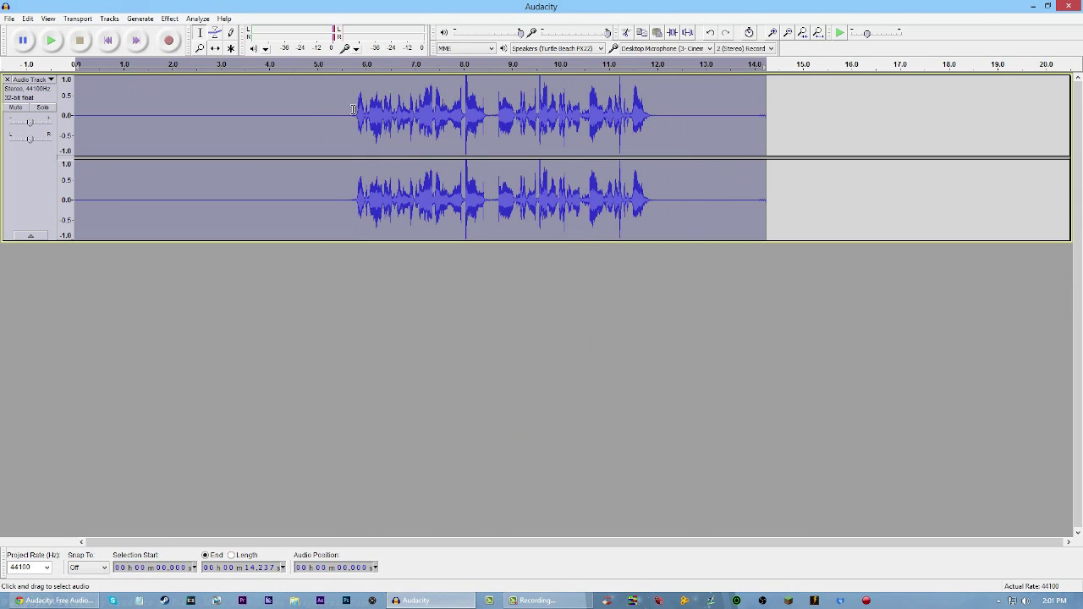
Step: Apply a second Equalization pass to the entire track using the Treble Boost curve
left_click(170, 19)
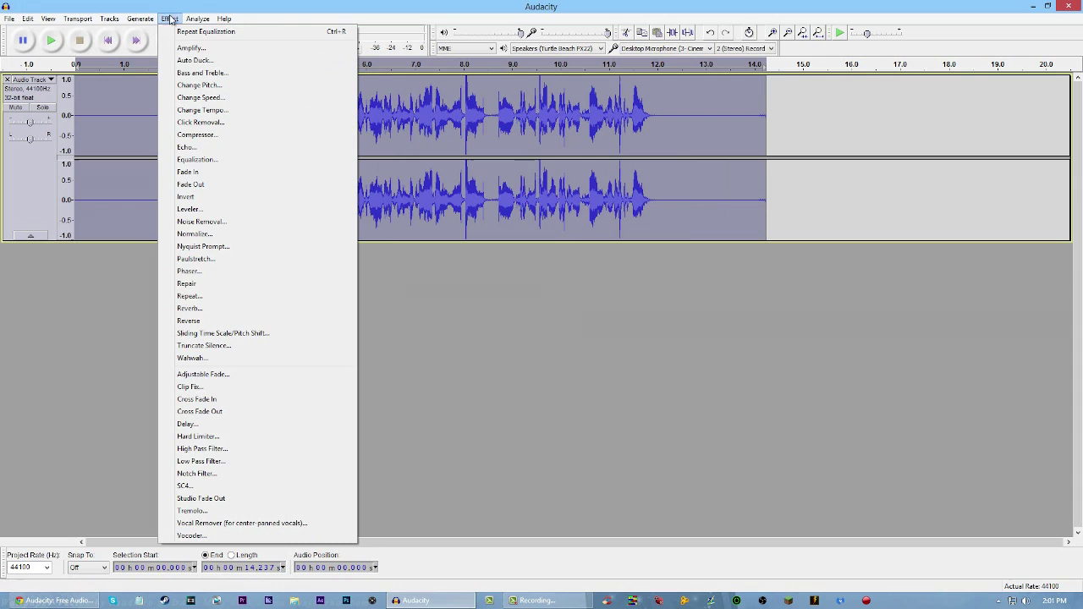
left_click(221, 169)
left_click(462, 408)
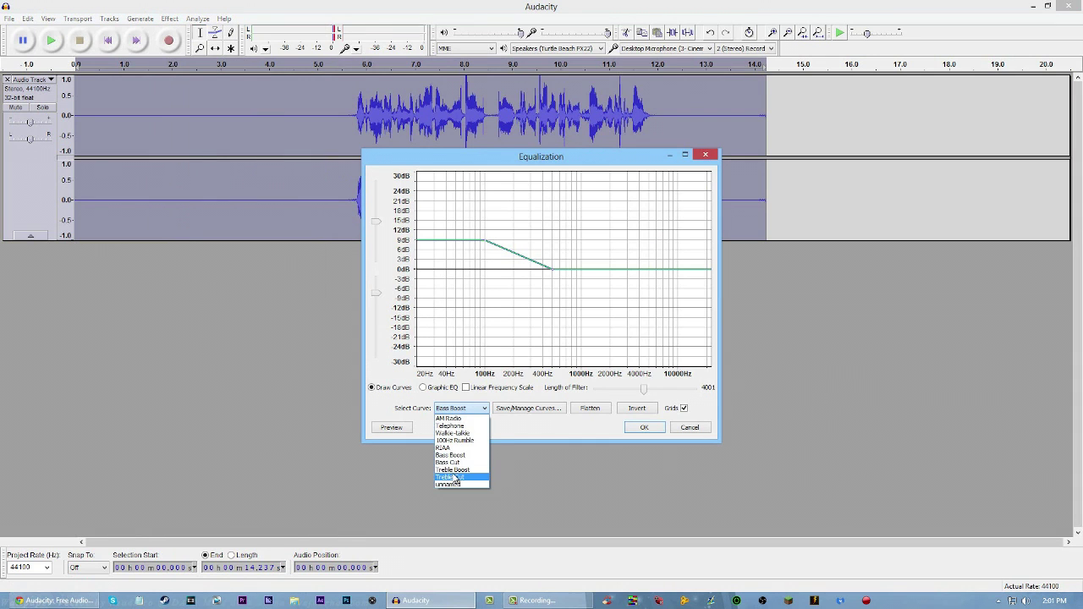
left_click(454, 470)
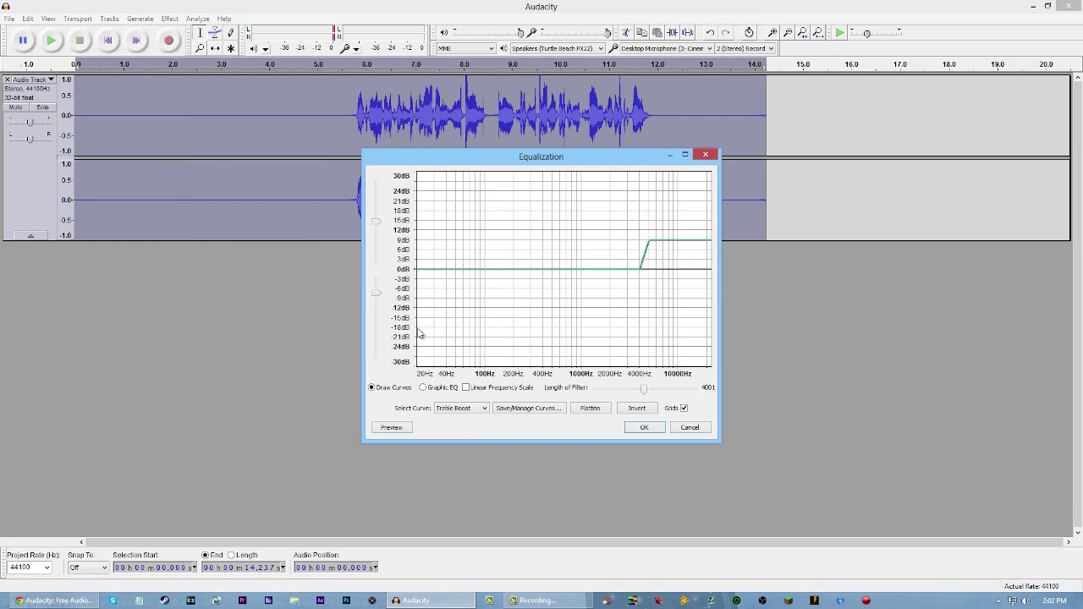
left_click(643, 427)
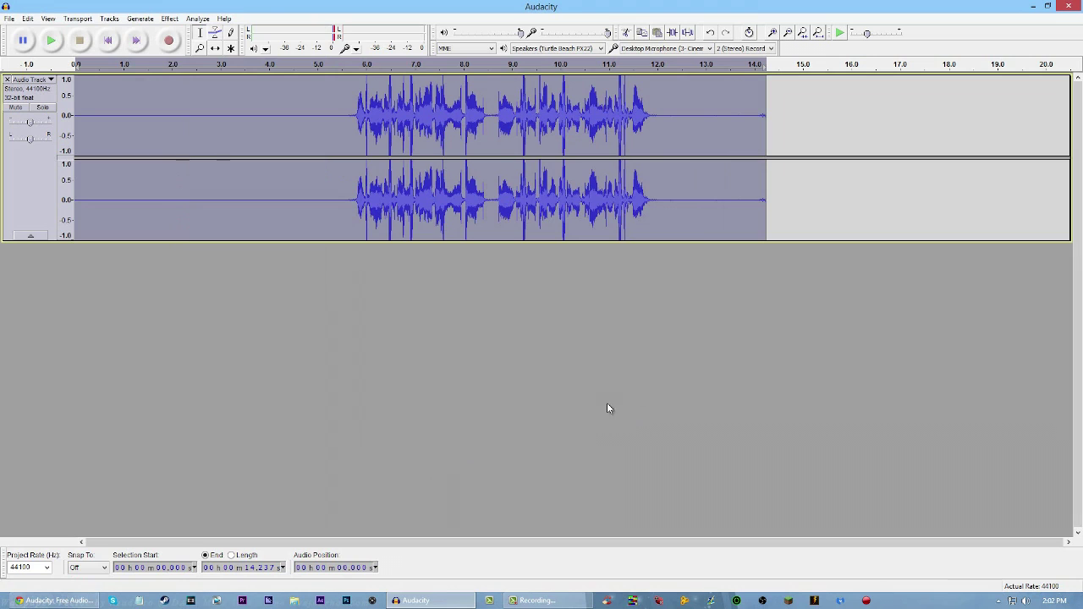
Step: Play the equalized recording past the end of the speech, and briefly replay it from about 0.7 seconds
left_click(52, 42)
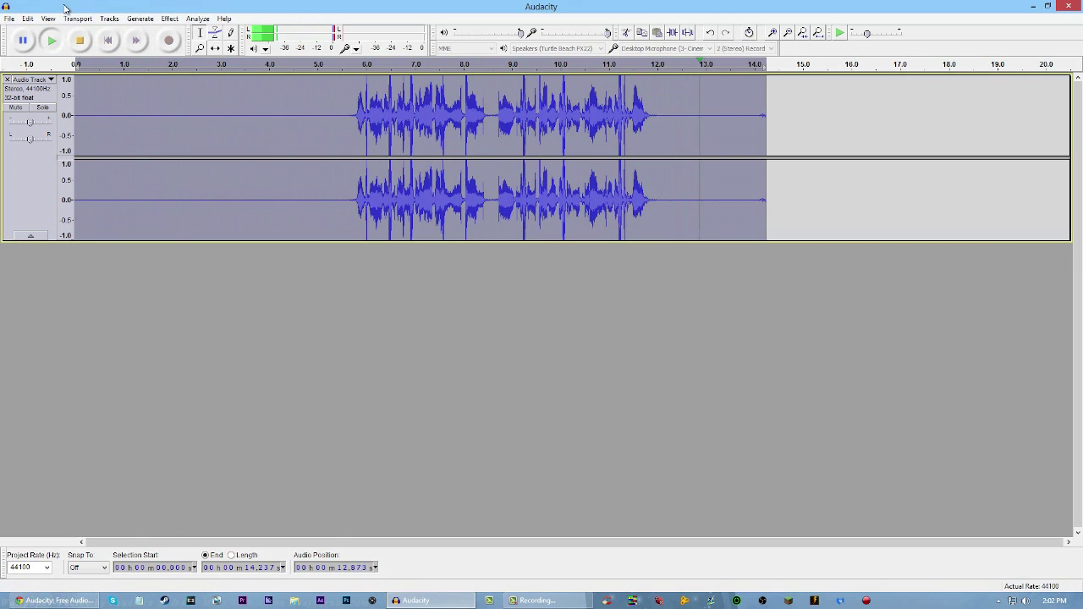
left_click(80, 40)
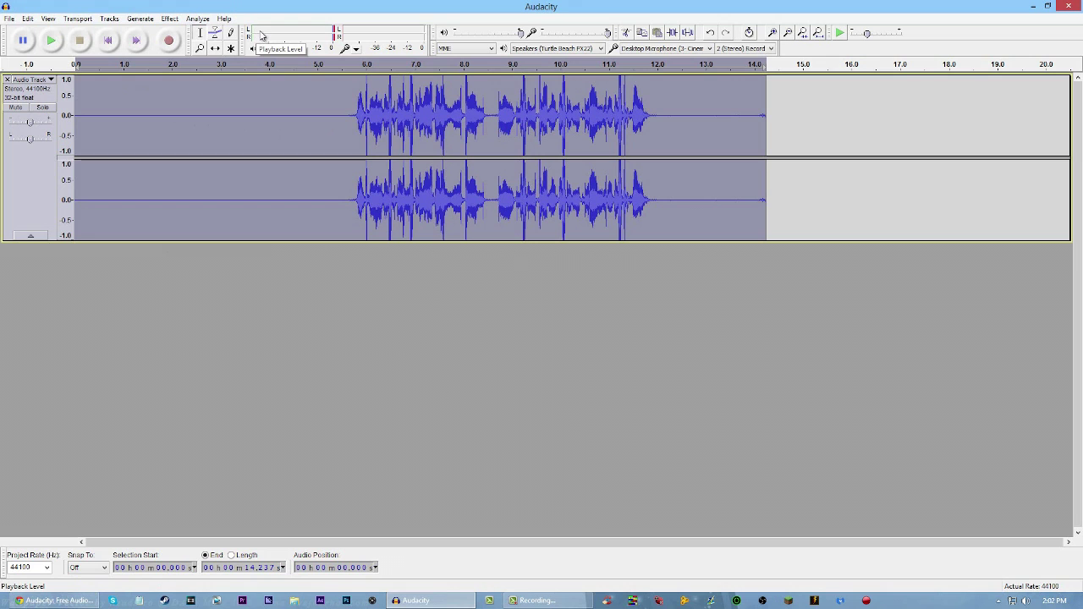
left_click(109, 115)
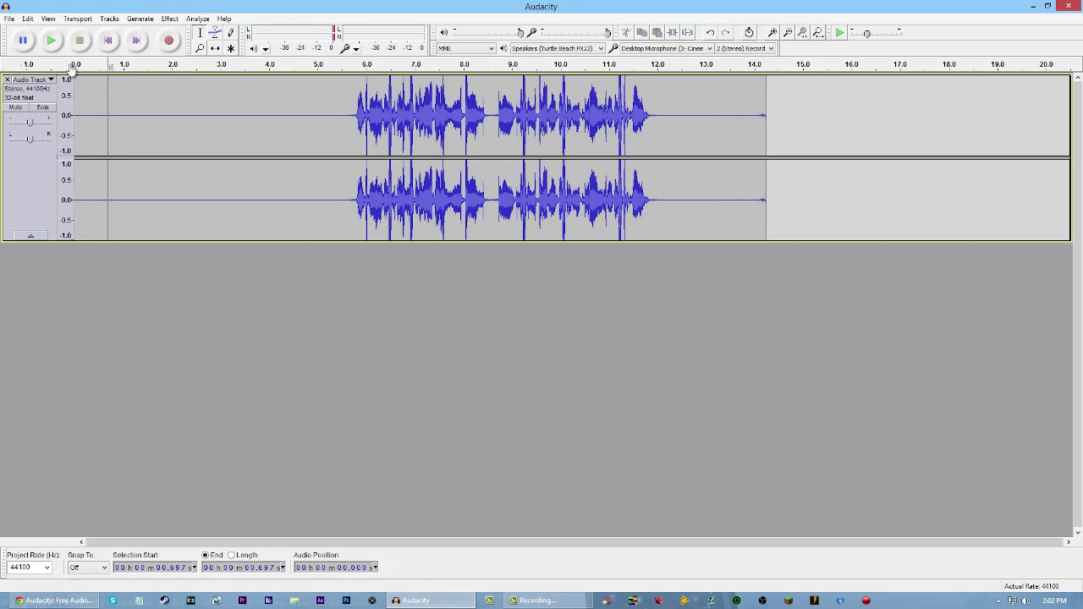
left_click(51, 39)
key("space")
Step: Apply the Compressor to the entire track with -18 dB threshold, -40 dB noise floor, 2:1 ratio, 0.5 s attack and 1.0 s release
left_click(169, 19)
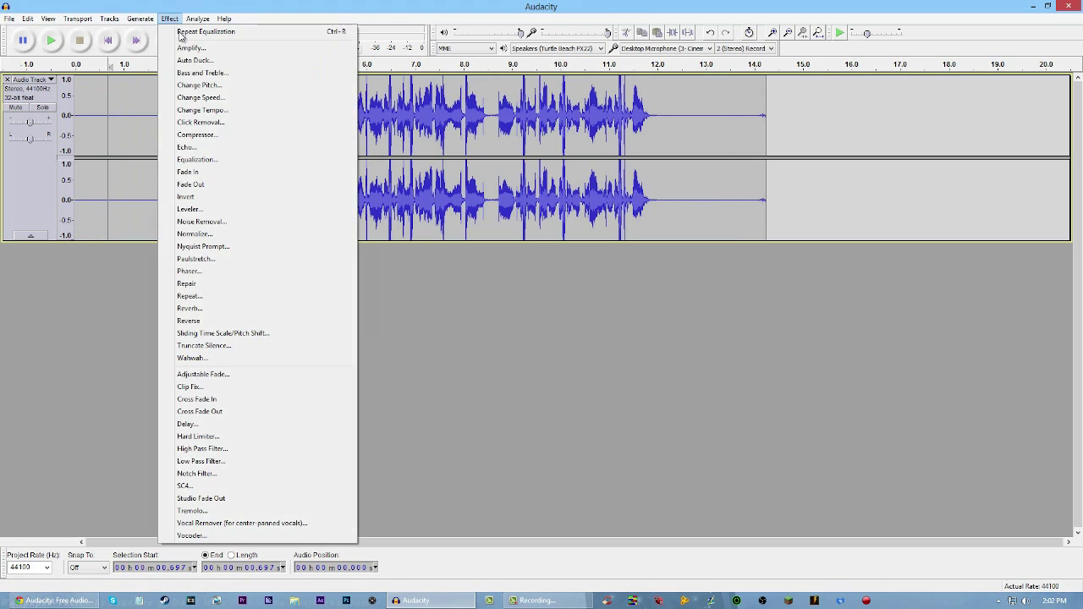
left_click(118, 137)
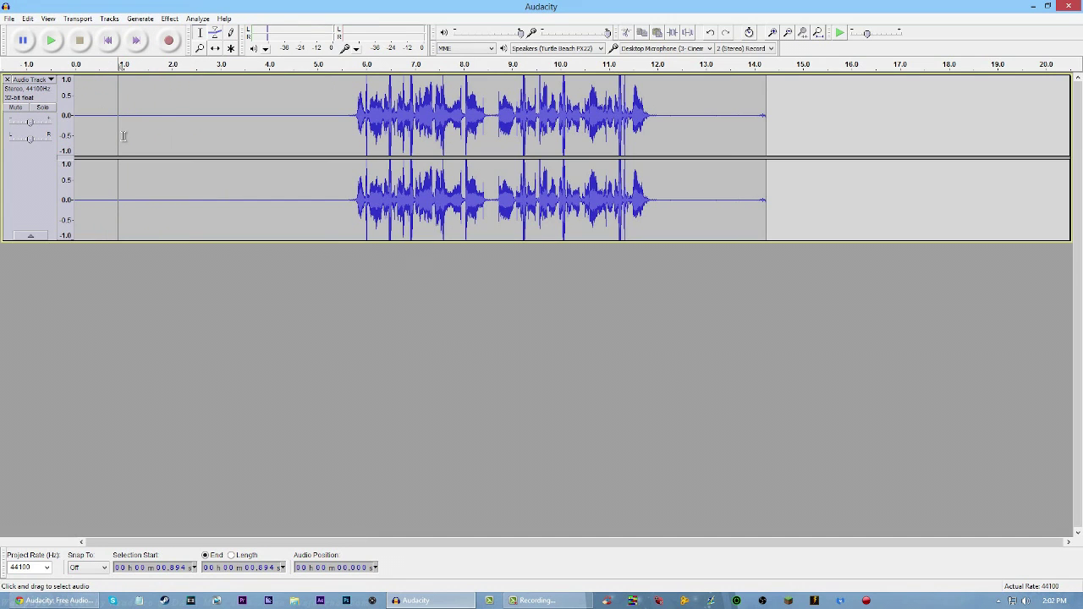
key("ctrl+a")
left_click(169, 19)
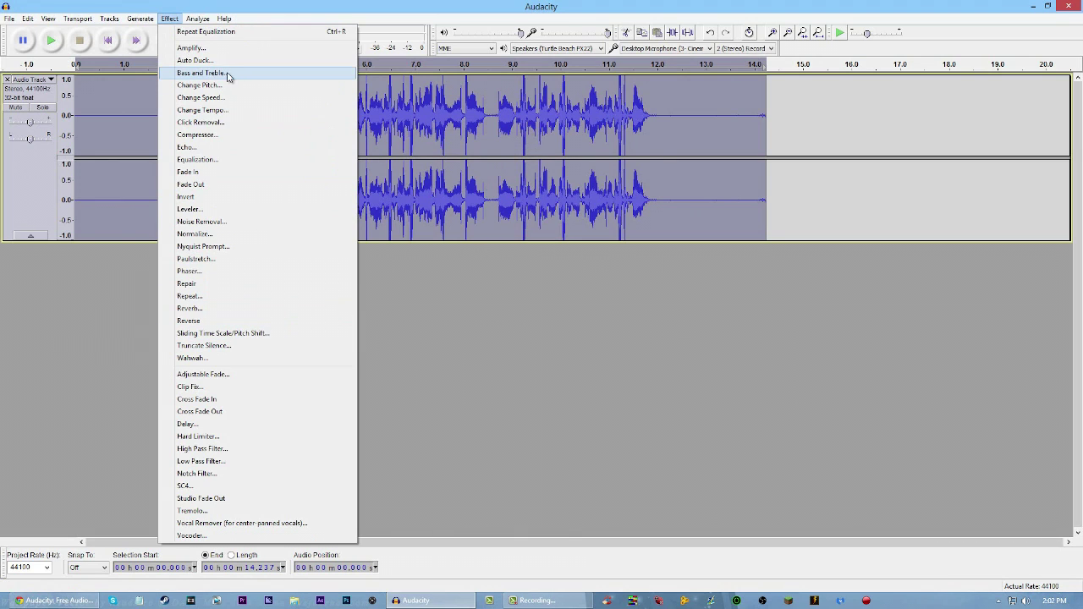
left_click(209, 139)
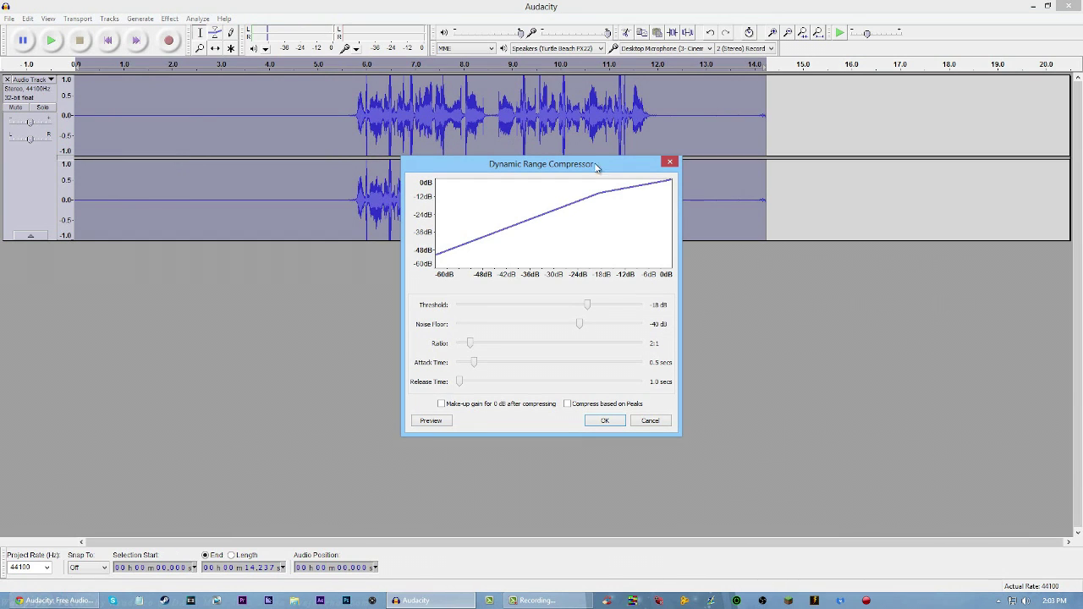
left_click(610, 421)
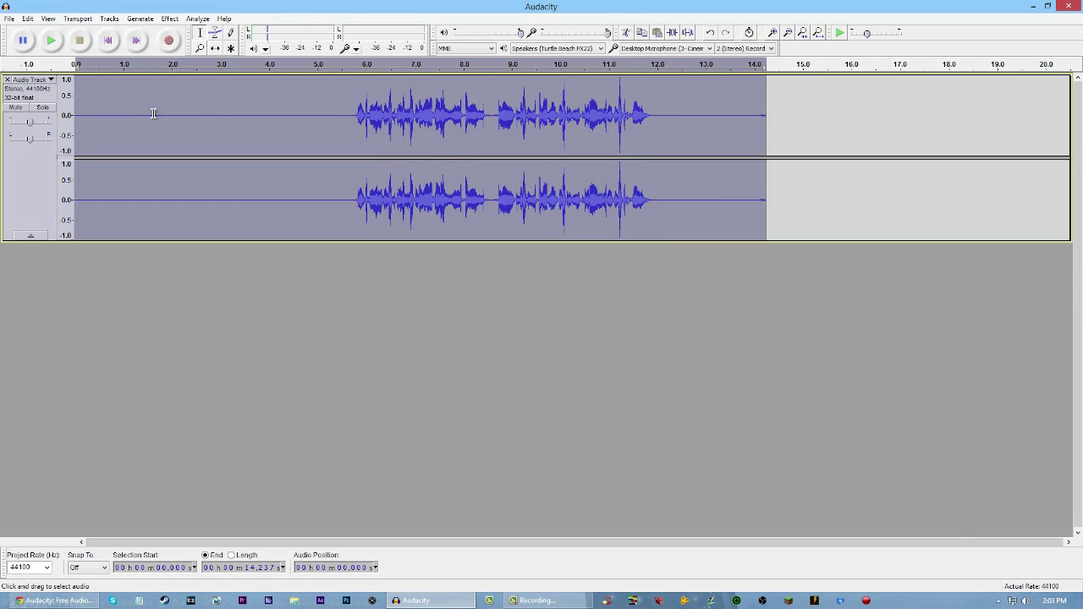
Step: Play the compressed recording from about 2.6 seconds and stop playback after the speech ends
left_click(203, 110)
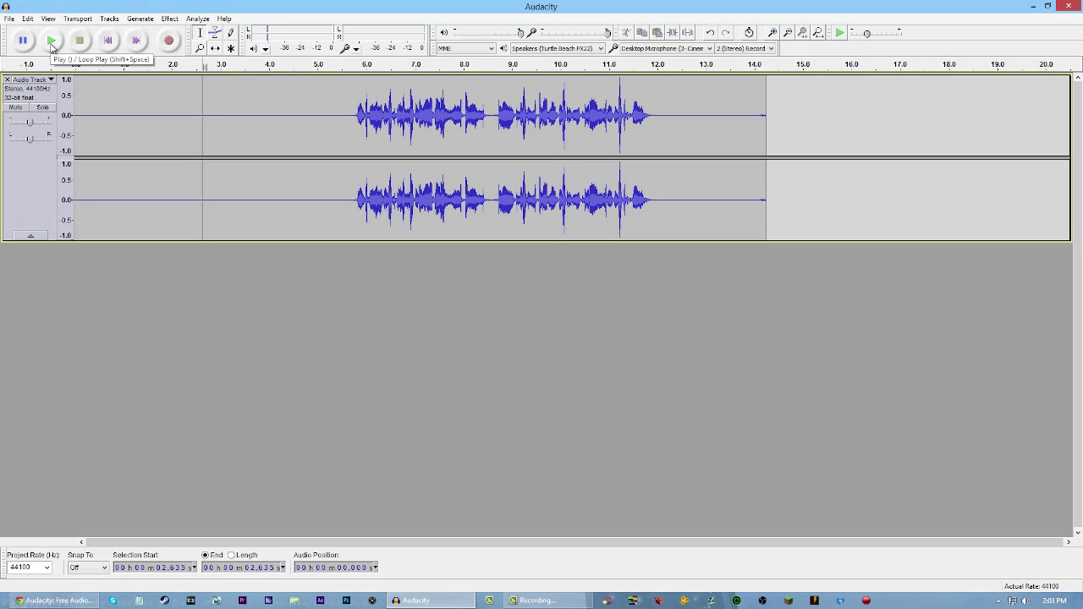
left_click(52, 45)
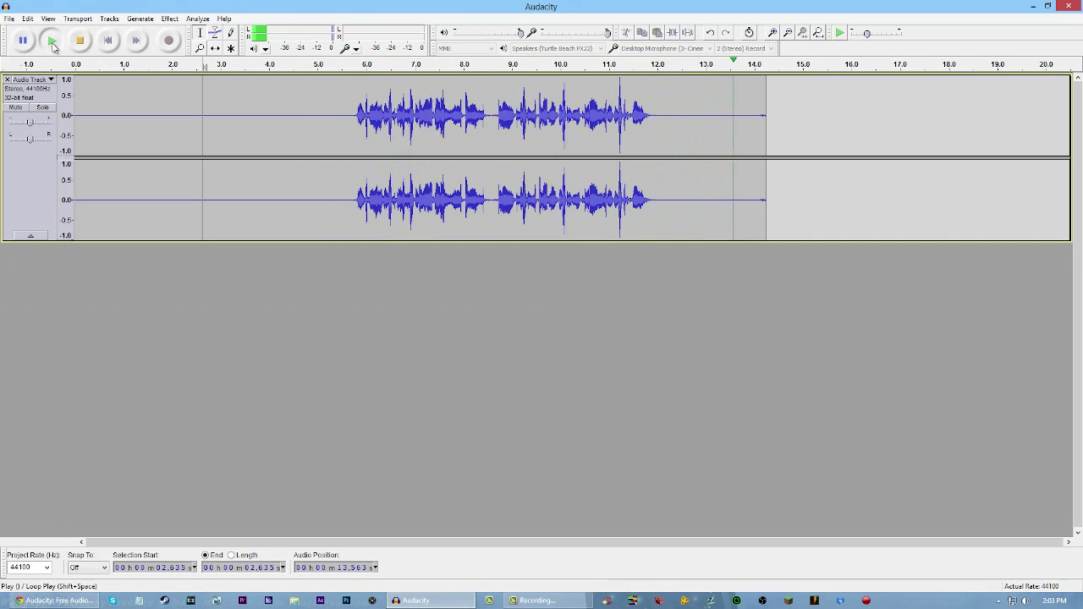
left_click(80, 41)
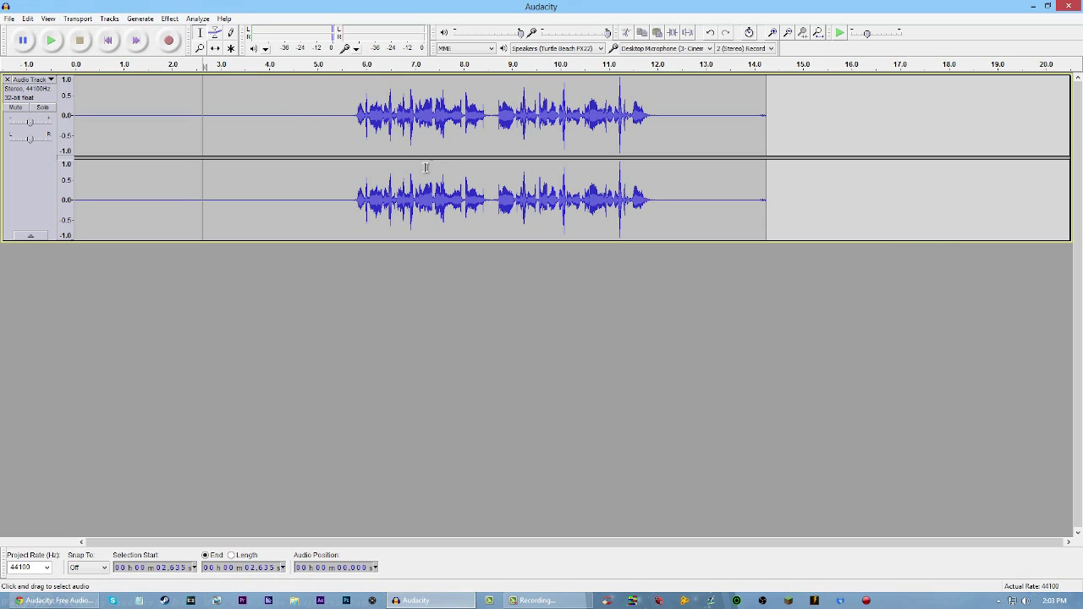
Step: Select the entire compressed audio track
left_click_drag(353, 109, 641, 127)
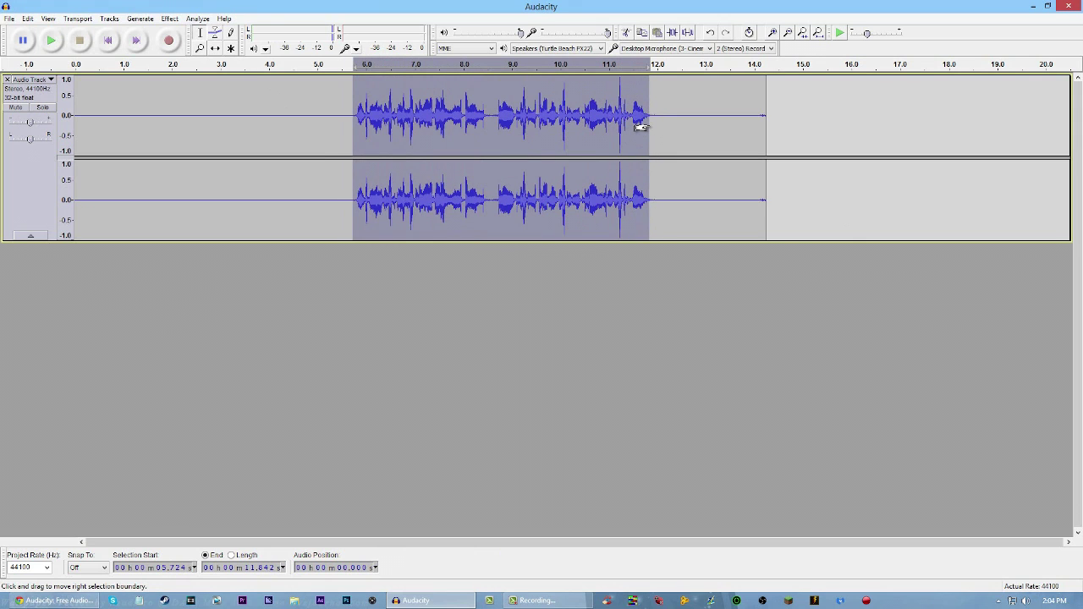
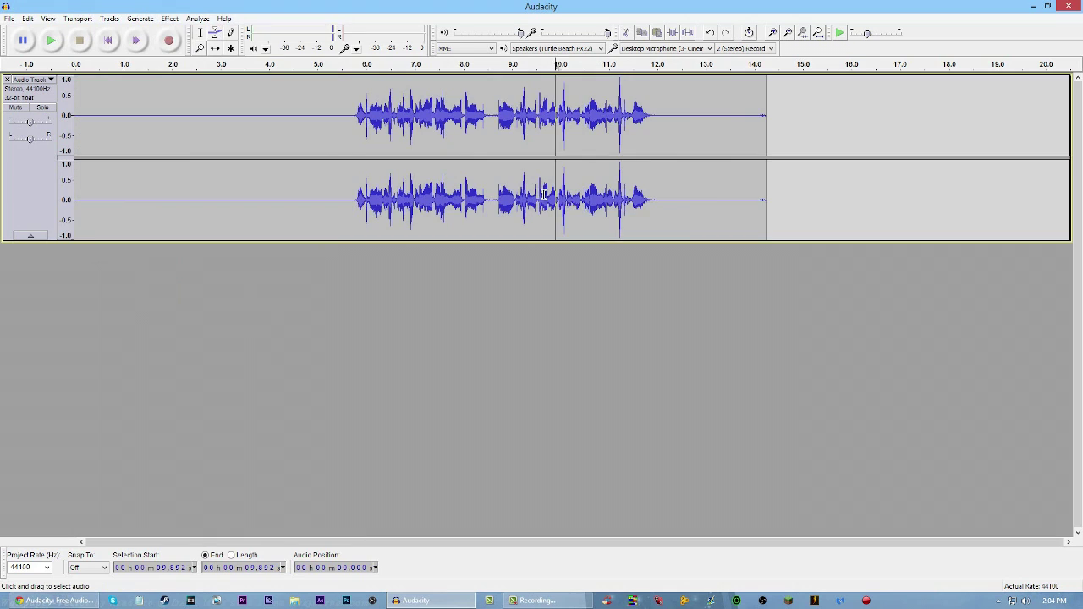
left_click(488, 188)
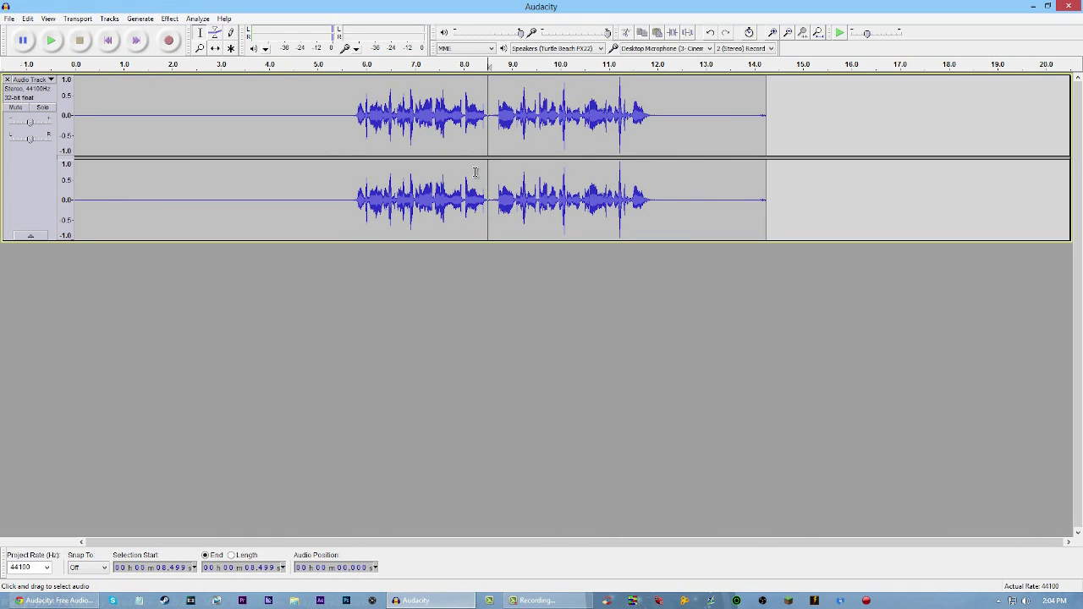
double_click(474, 171)
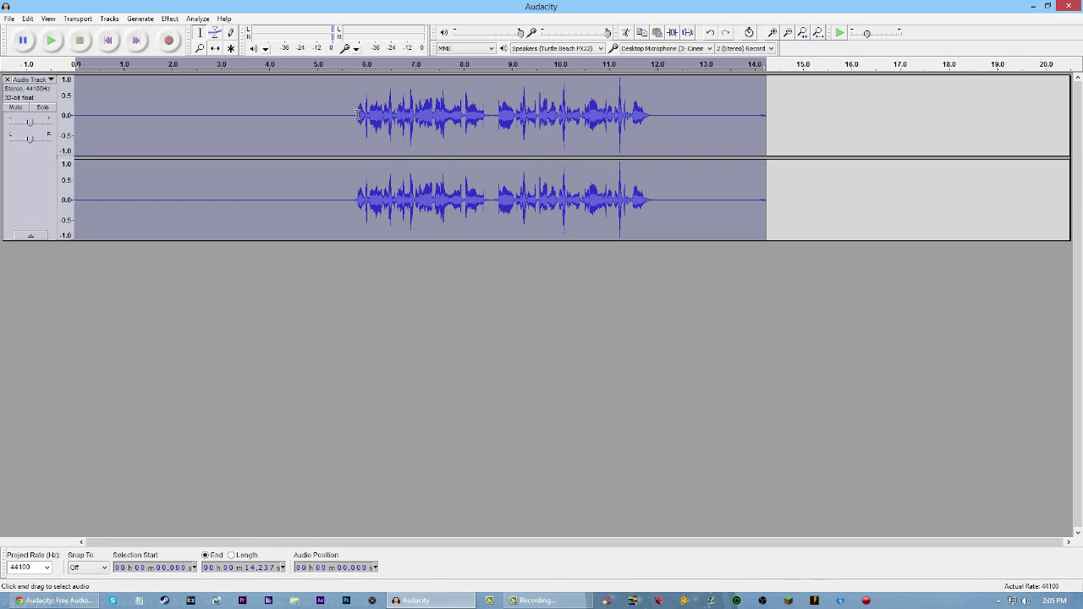
left_click(579, 601)
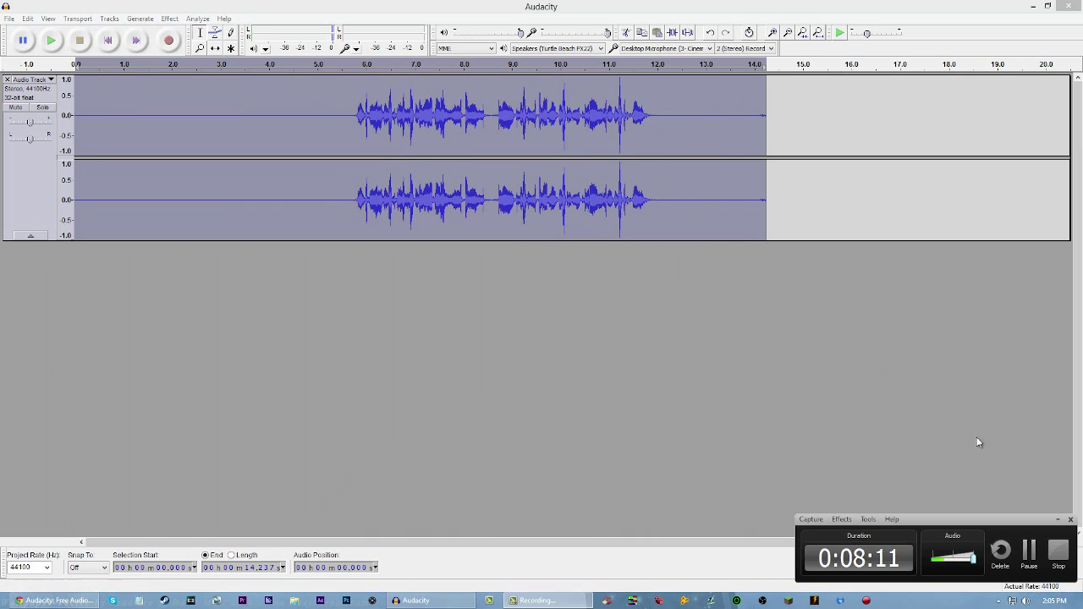
left_click(1057, 521)
Step: Start exporting the whole project as audio, trying MP3 Files and then setting the file type to WAV (Microsoft) signed 16 bit PCM
left_click(9, 19)
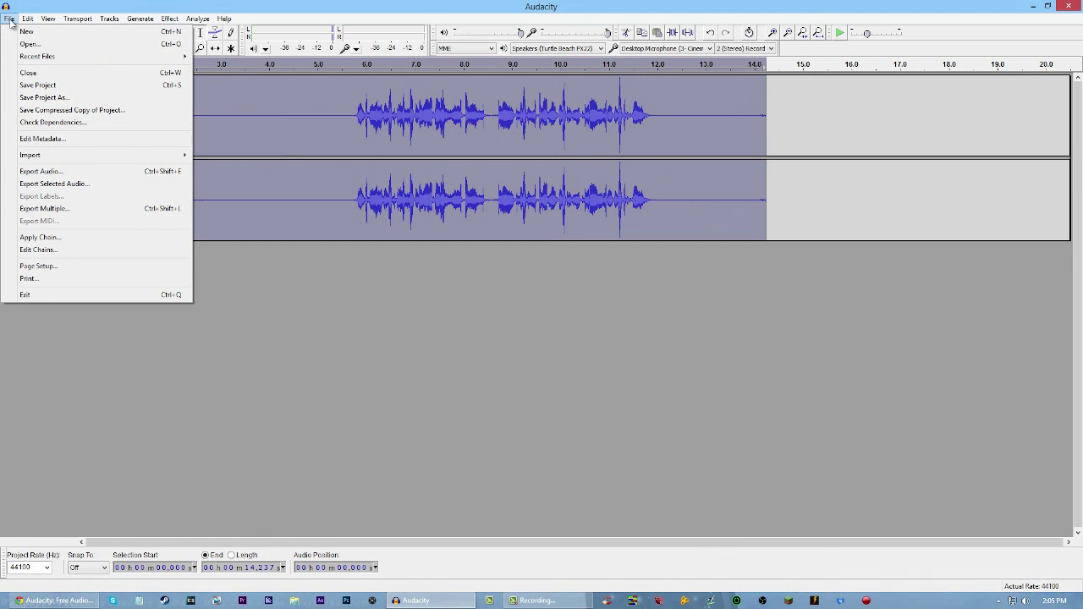
key("Right")
key("Left")
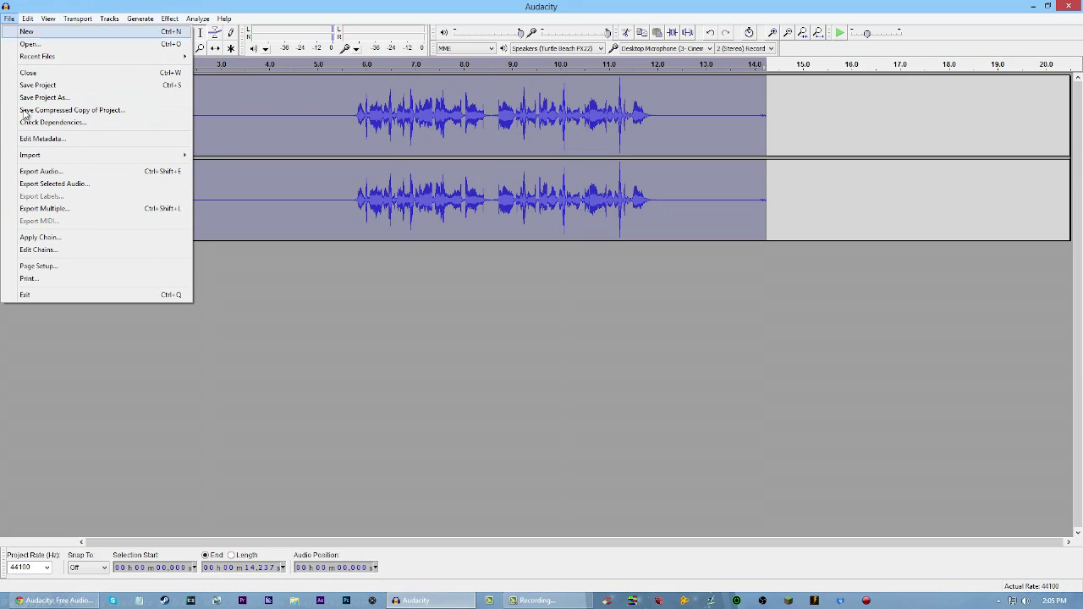
left_click(35, 175)
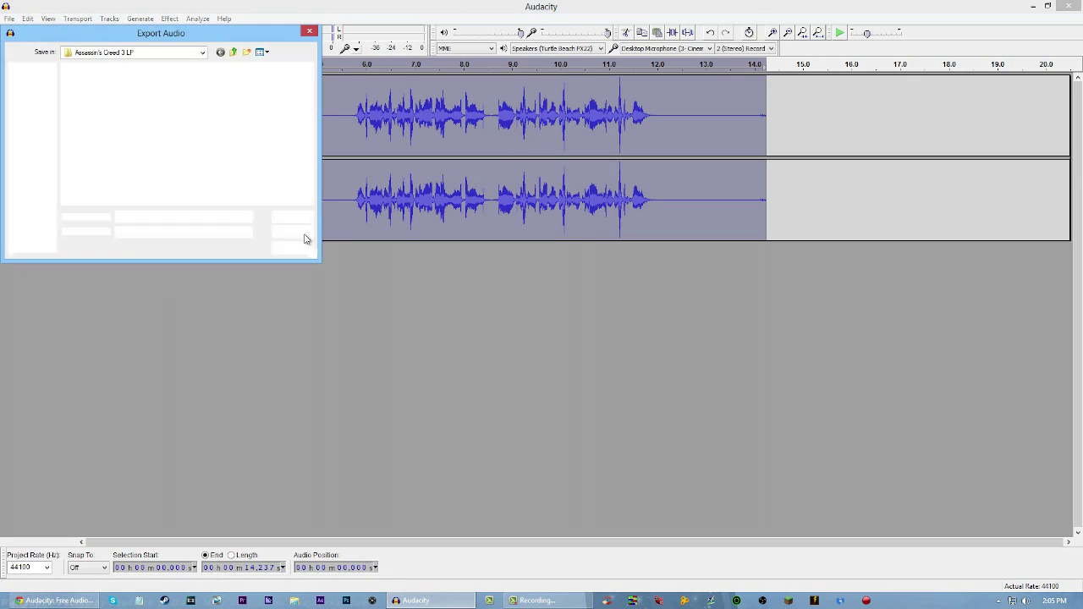
left_click(206, 234)
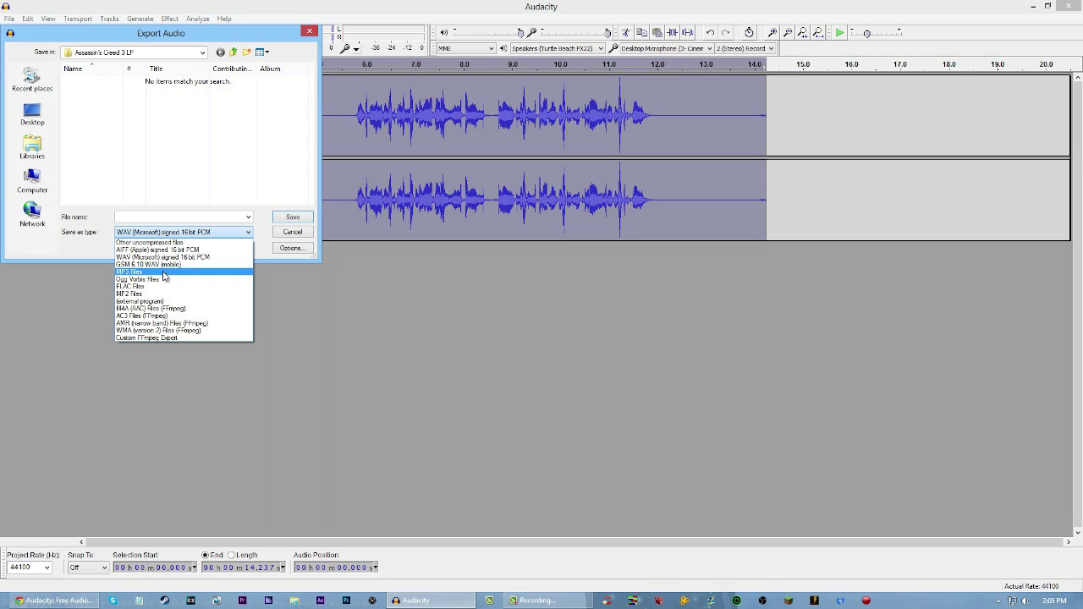
left_click(168, 272)
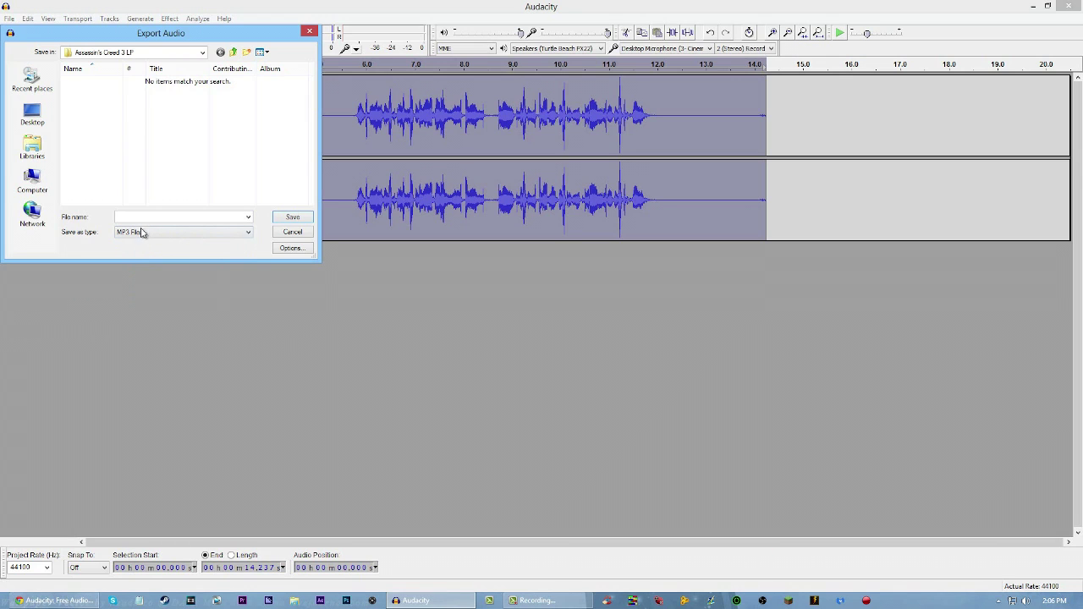
left_click(144, 231)
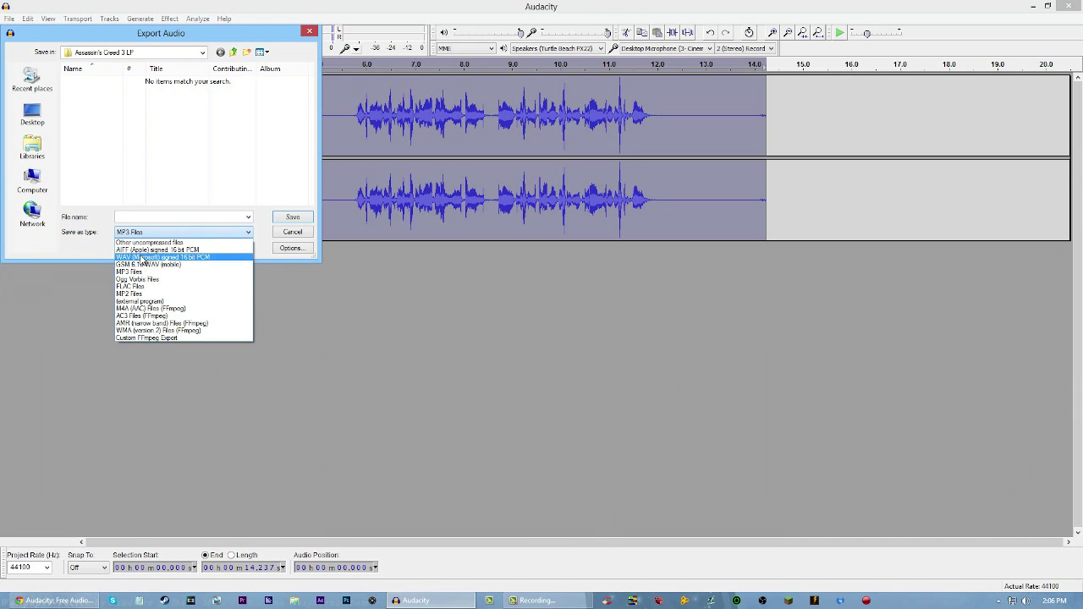
left_click(145, 257)
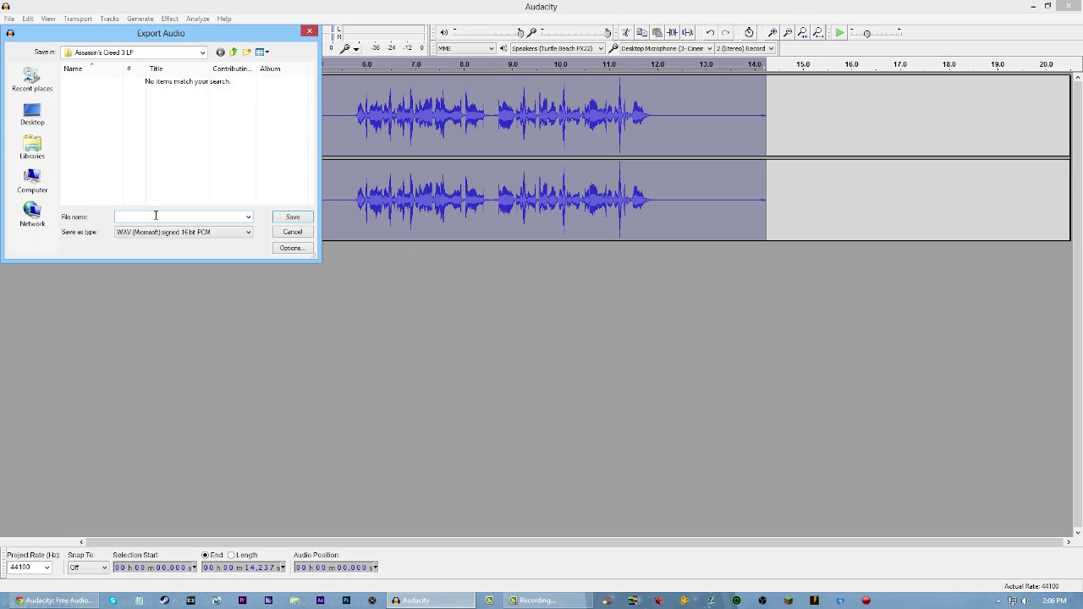
Step: Switch the export file type to MP3 Files and back to WAV (Microsoft) signed 16 bit PCM
left_click(171, 234)
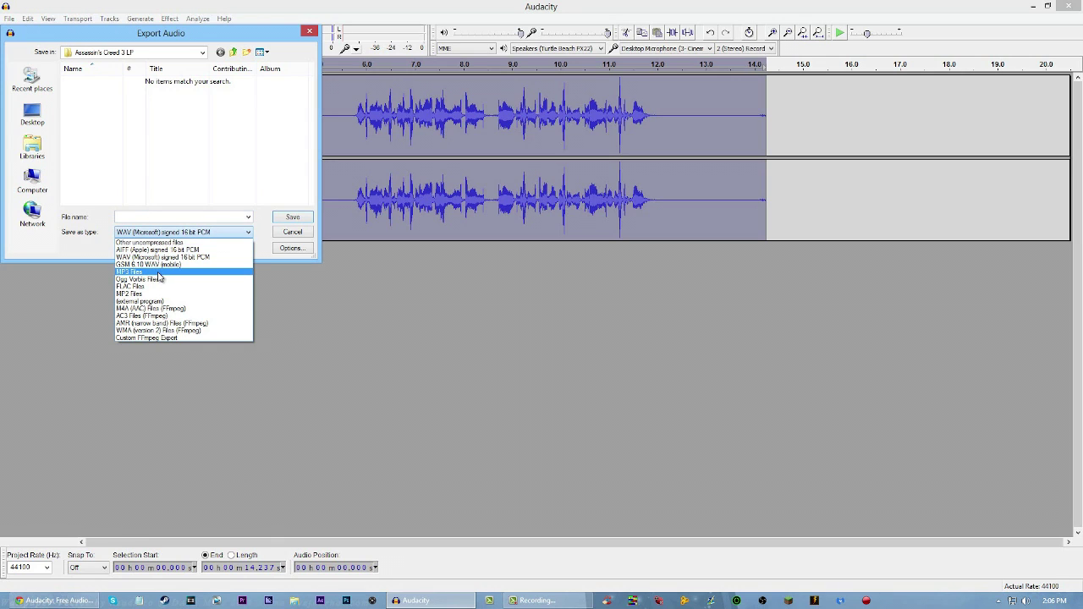
left_click(158, 271)
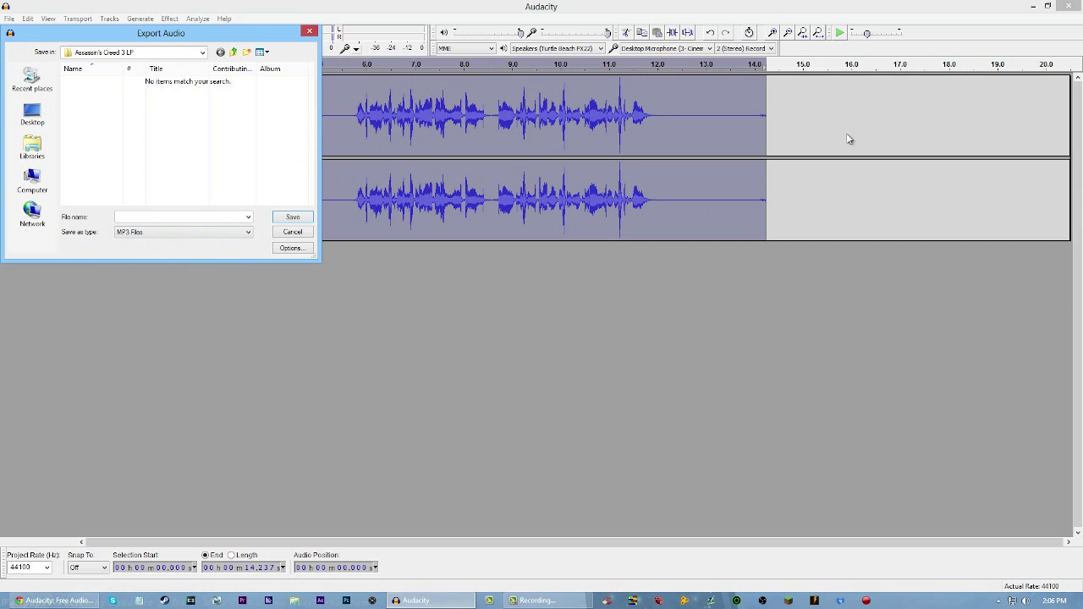
left_click(174, 231)
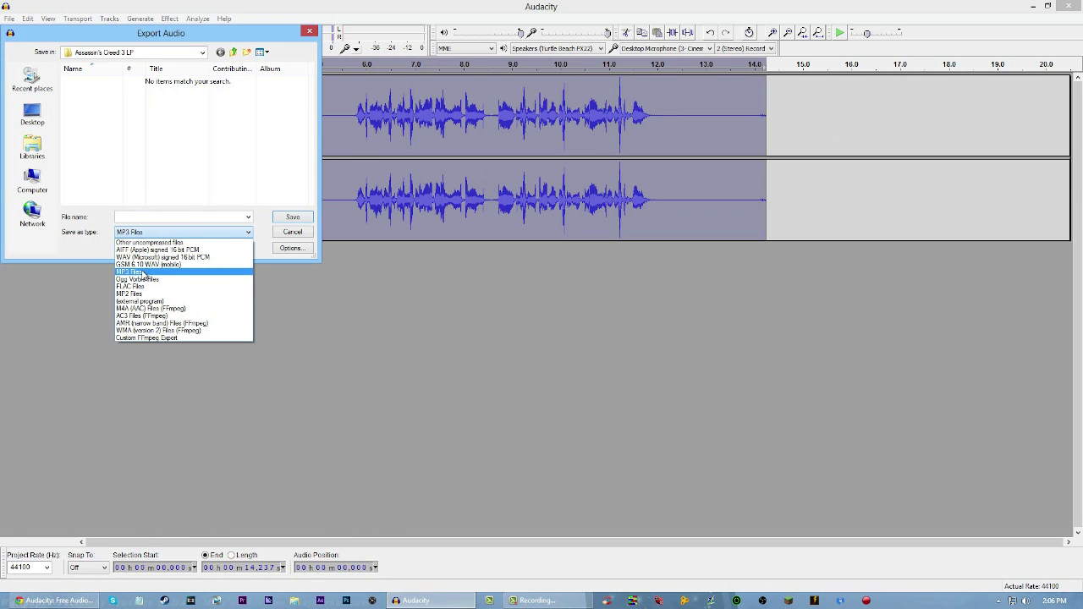
left_click(146, 273)
left_click(161, 237)
left_click(149, 258)
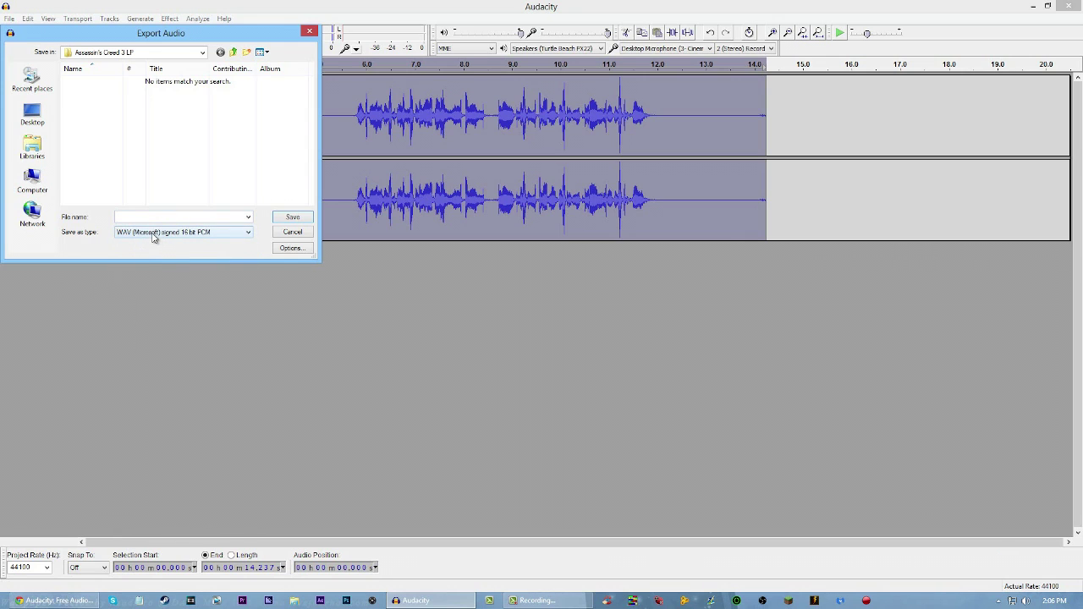
left_click(155, 237)
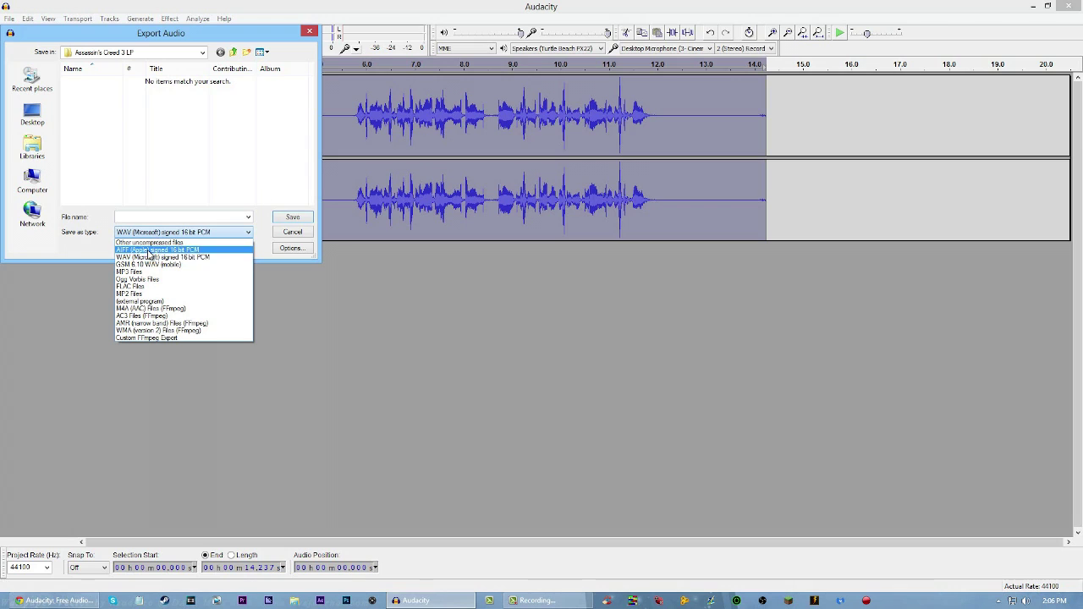
left_click(149, 257)
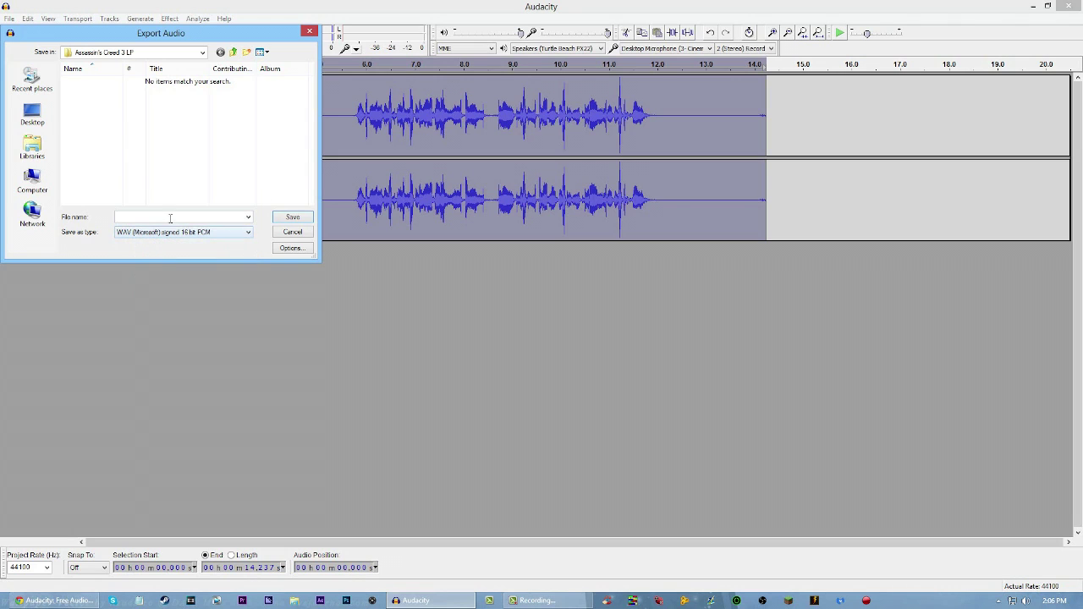
Step: Name the export file jkhjmlgkmg, save it in the Assassin's Creed 3 LP folder and accept the metadata with all tags left blank
left_click(248, 217)
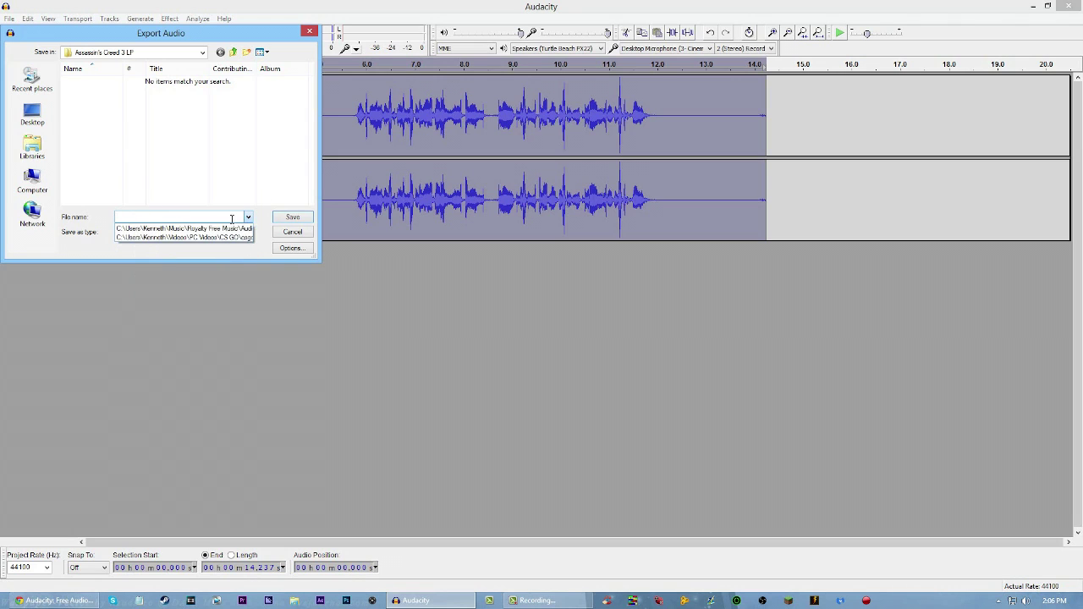
left_click(244, 216)
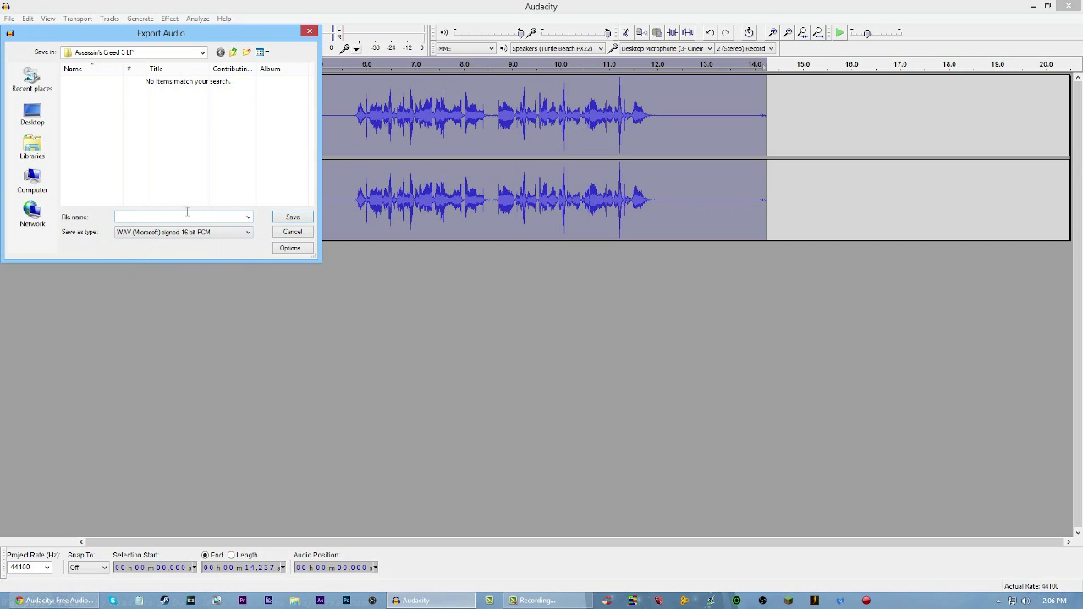
type("jkhjmlgkmg")
left_click(291, 218)
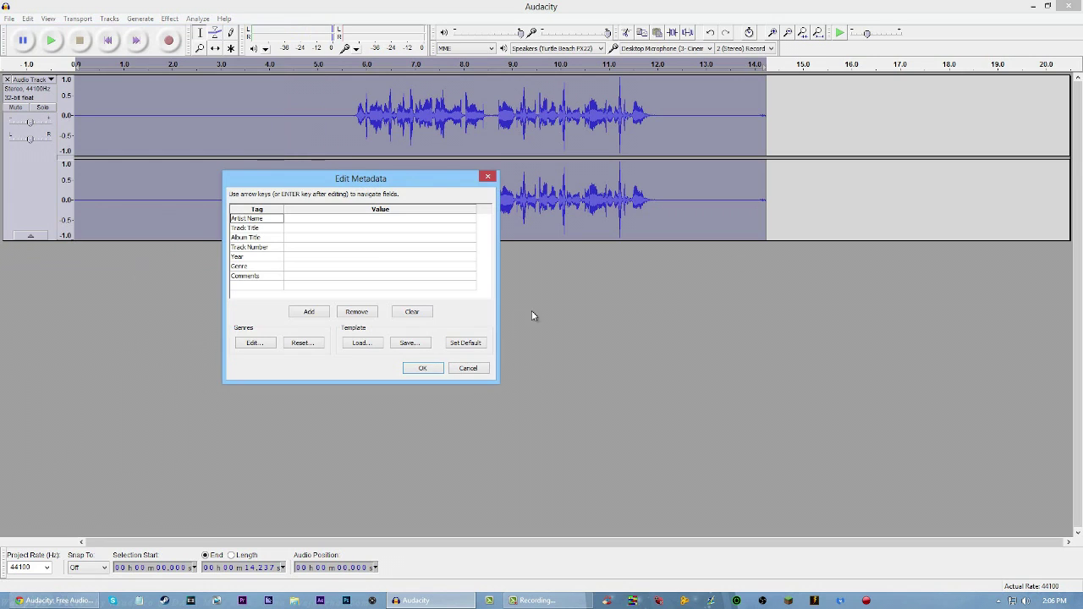
left_click(420, 367)
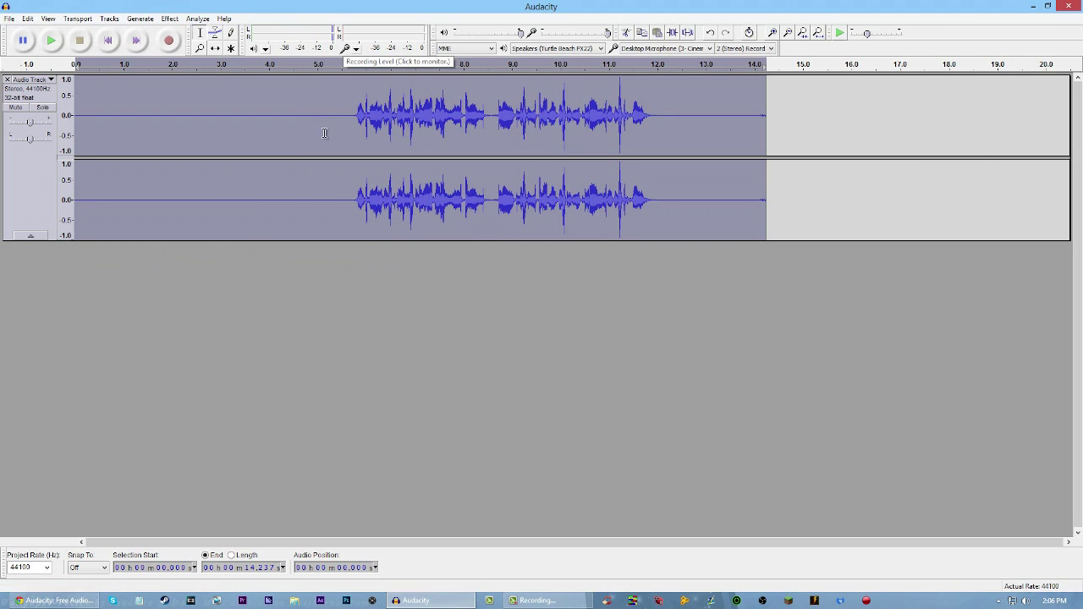
Step: Switch to Chrome, view the YouTube page of the Audacity audio quality guide, and return to Audacity
left_click(55, 600)
left_click(165, 6)
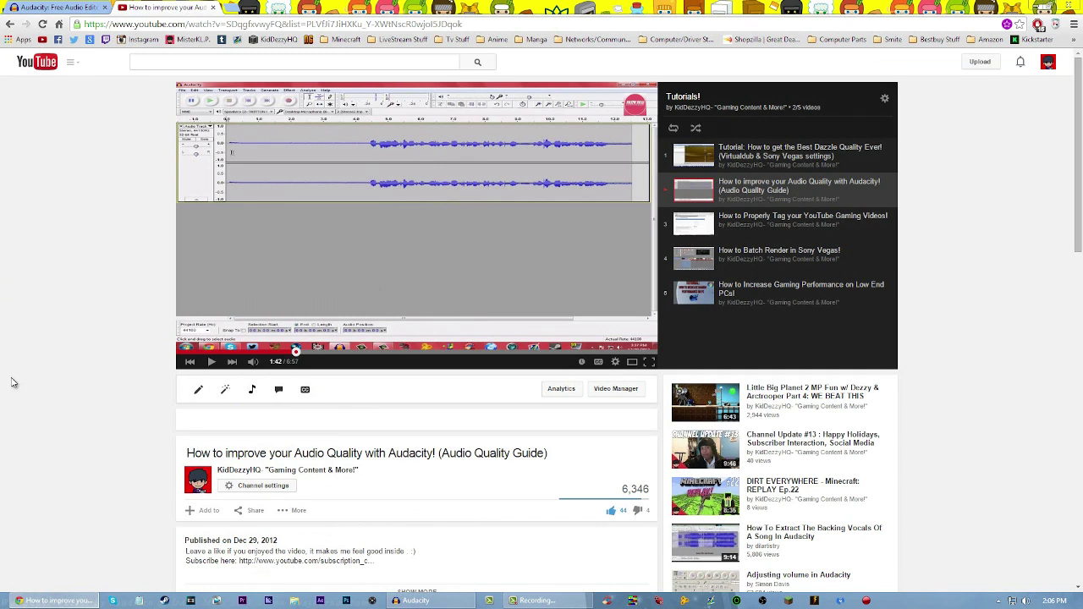
scroll(12, 385, "down", 2)
scroll(389, 268, "up", 2)
left_click(55, 601)
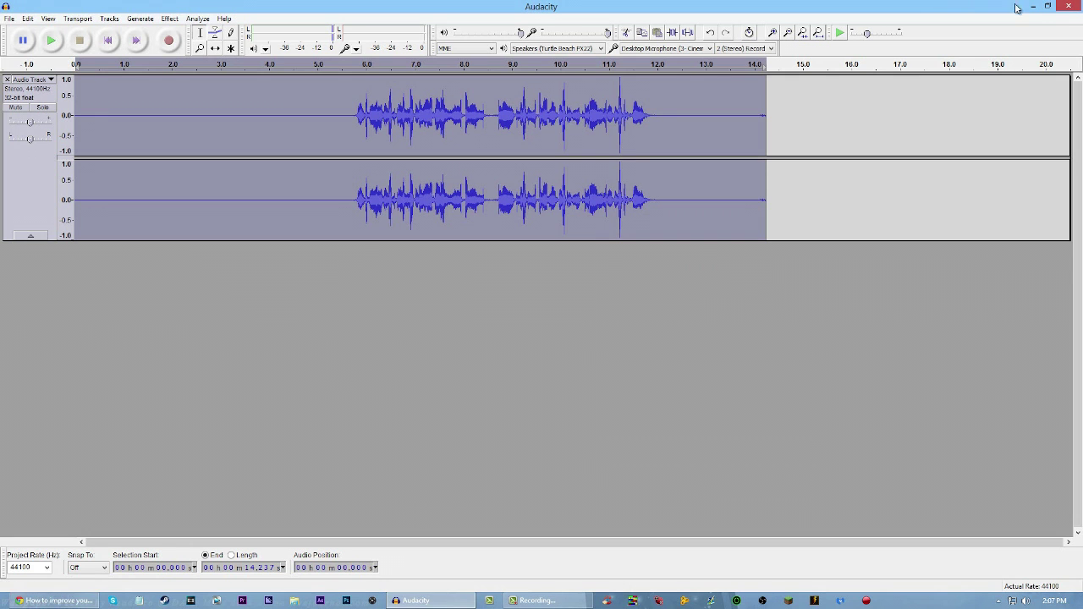
Step: Restore the maximized Audacity window to its smaller size and minimize it to reveal the desktop
left_click_drag(979, 9, 735, 59)
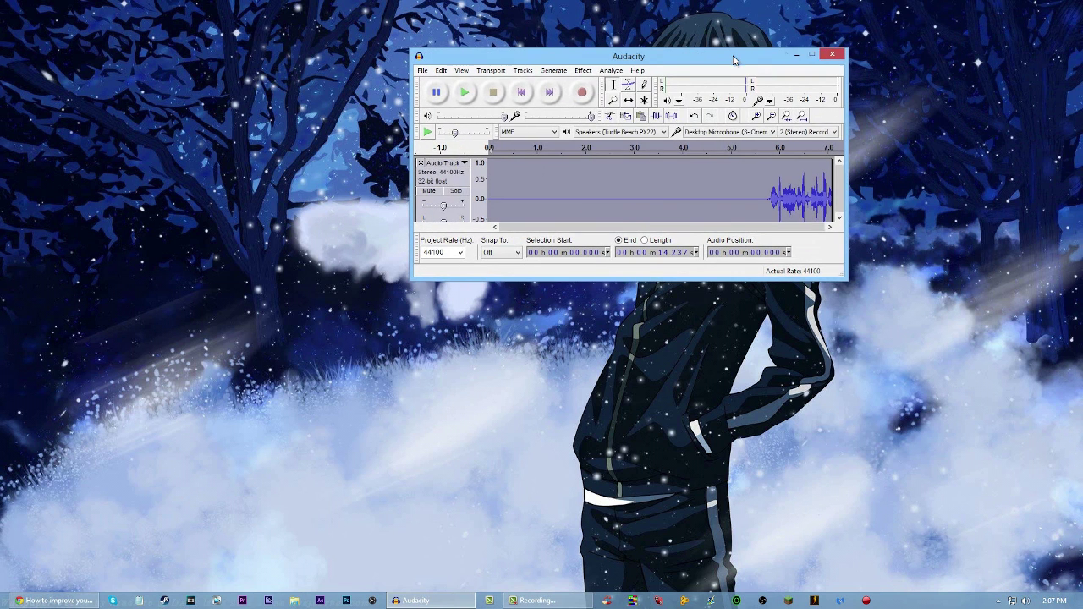
left_click(796, 54)
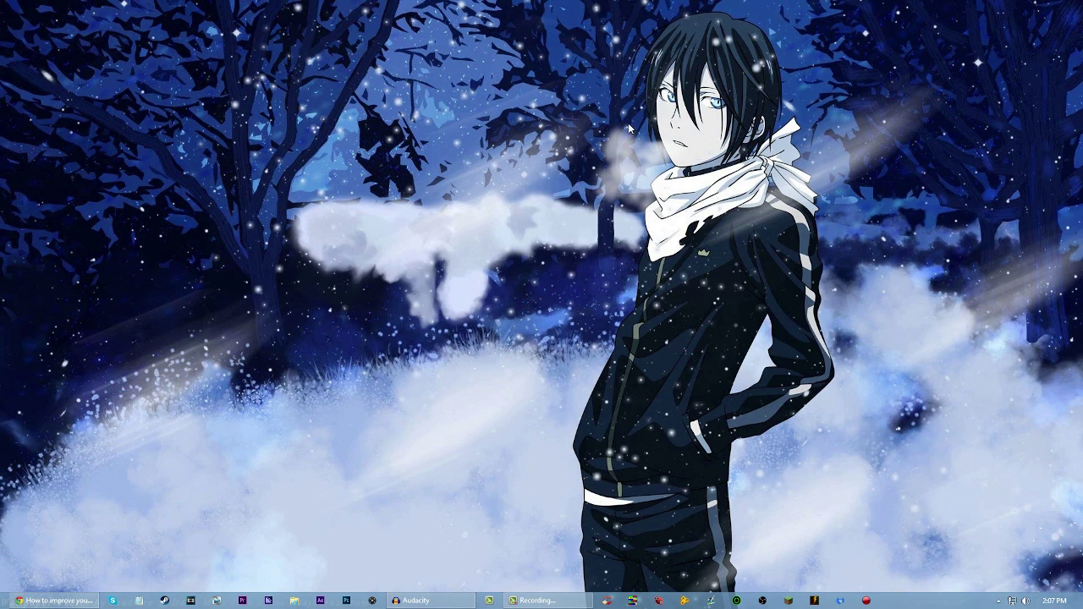
left_click(541, 600)
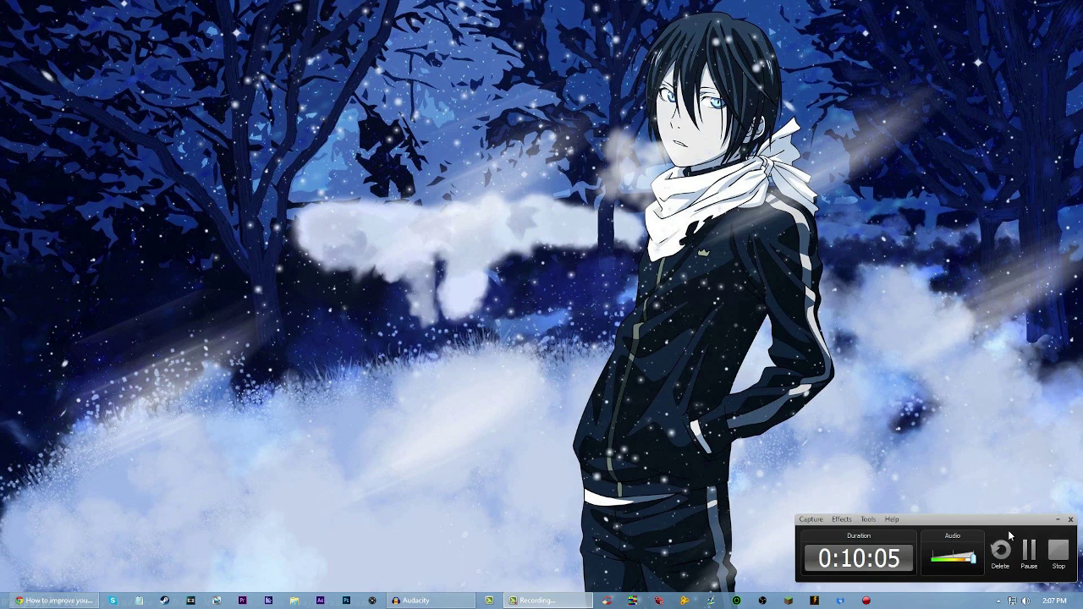
left_click(1057, 555)
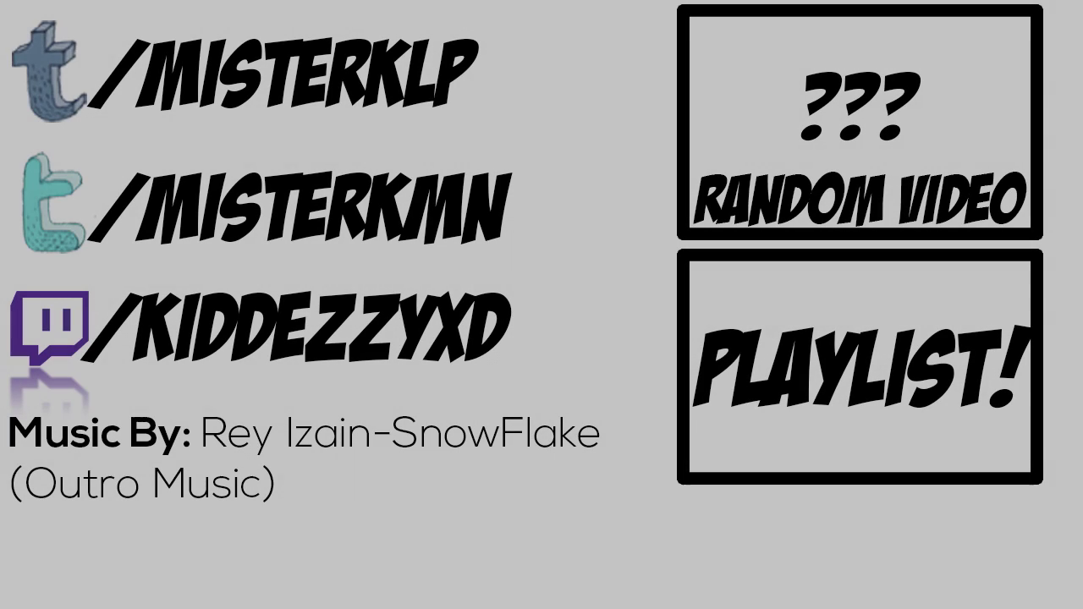